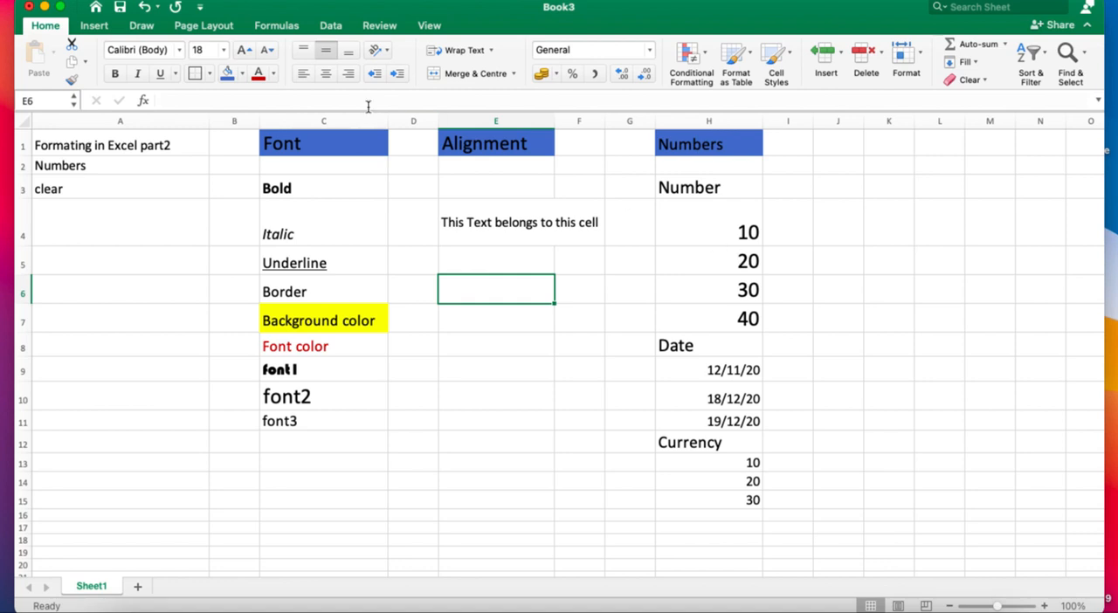
# Check the number format of the values in H4:H7 and review the formats available for H4.
pyautogui.click(723, 141)
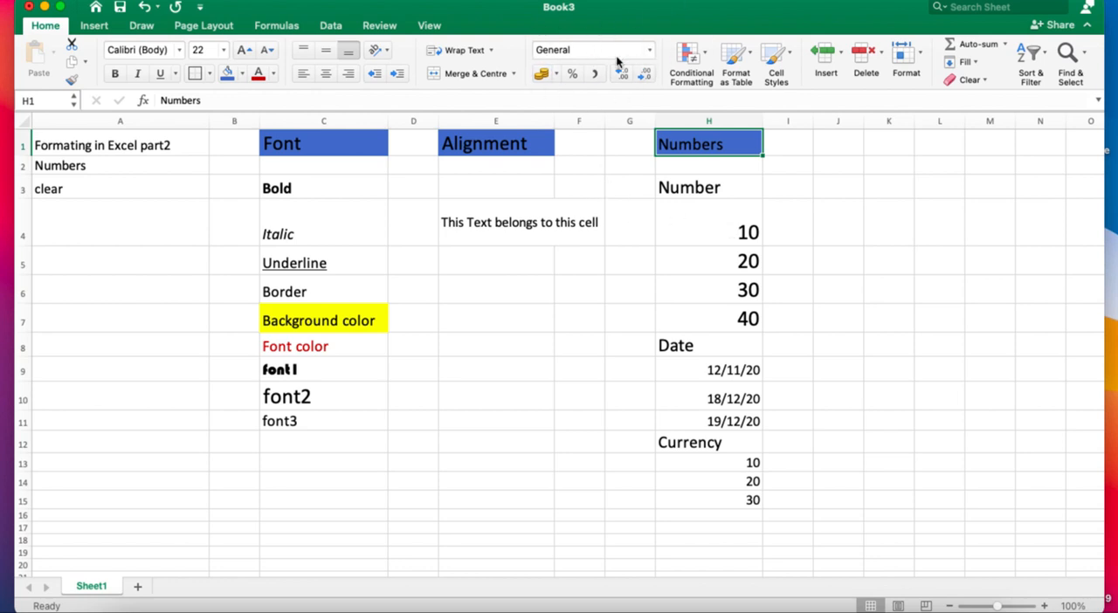
pyautogui.click(730, 233)
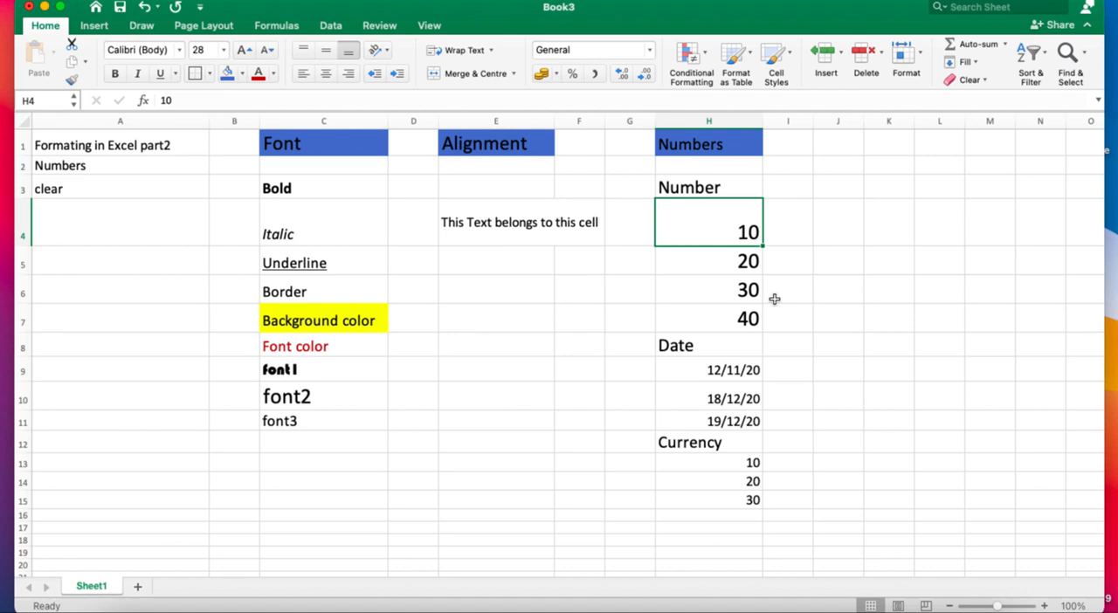
pyautogui.click(730, 257)
pyautogui.click(731, 291)
pyautogui.click(738, 316)
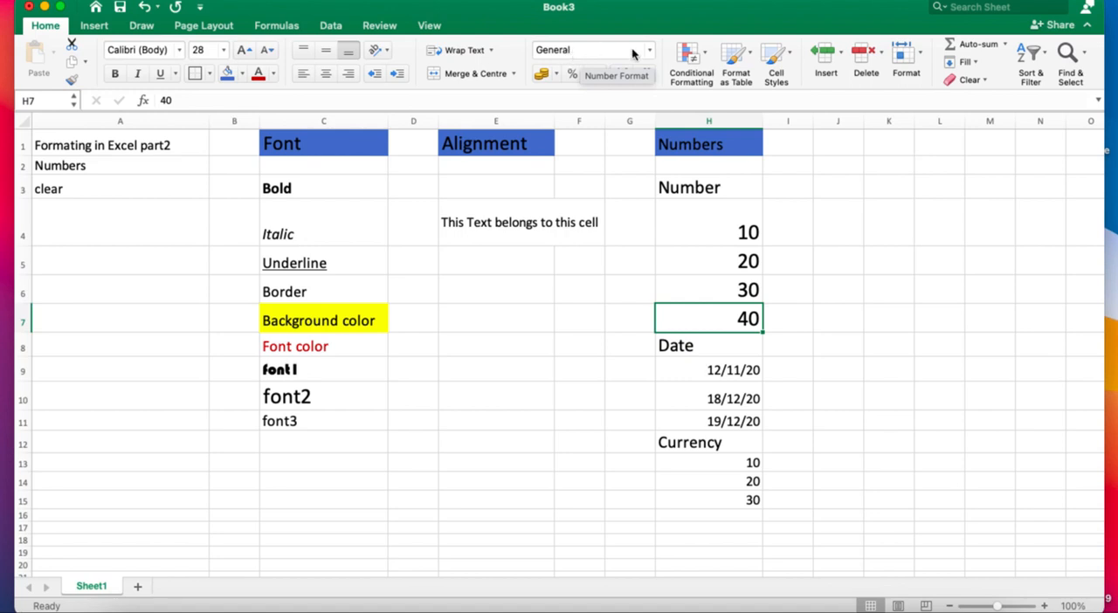
pyautogui.click(736, 232)
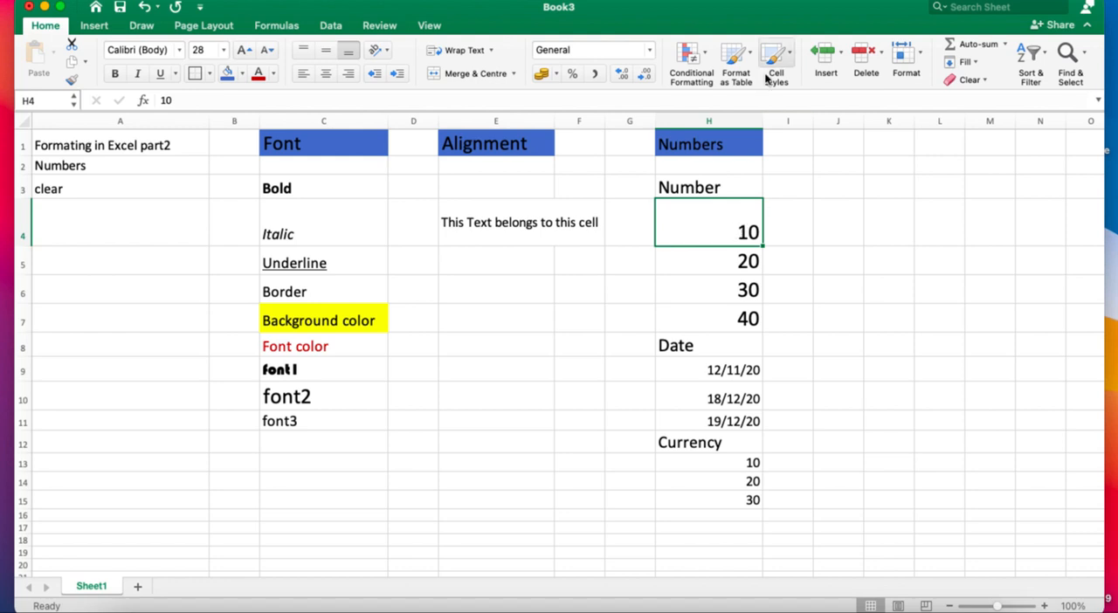
pyautogui.click(649, 51)
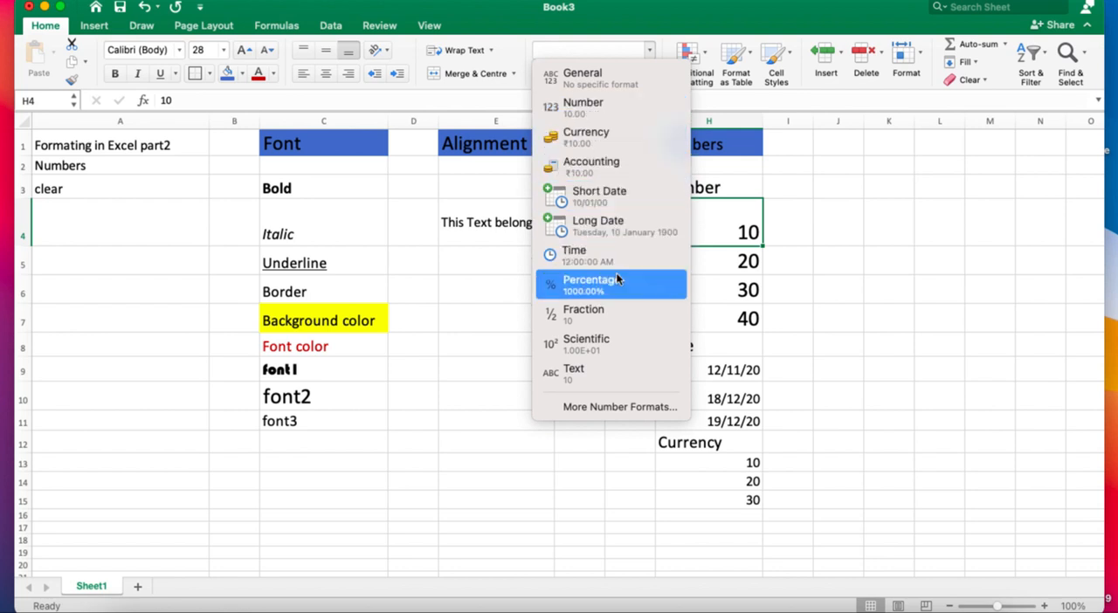
pyautogui.click(493, 350)
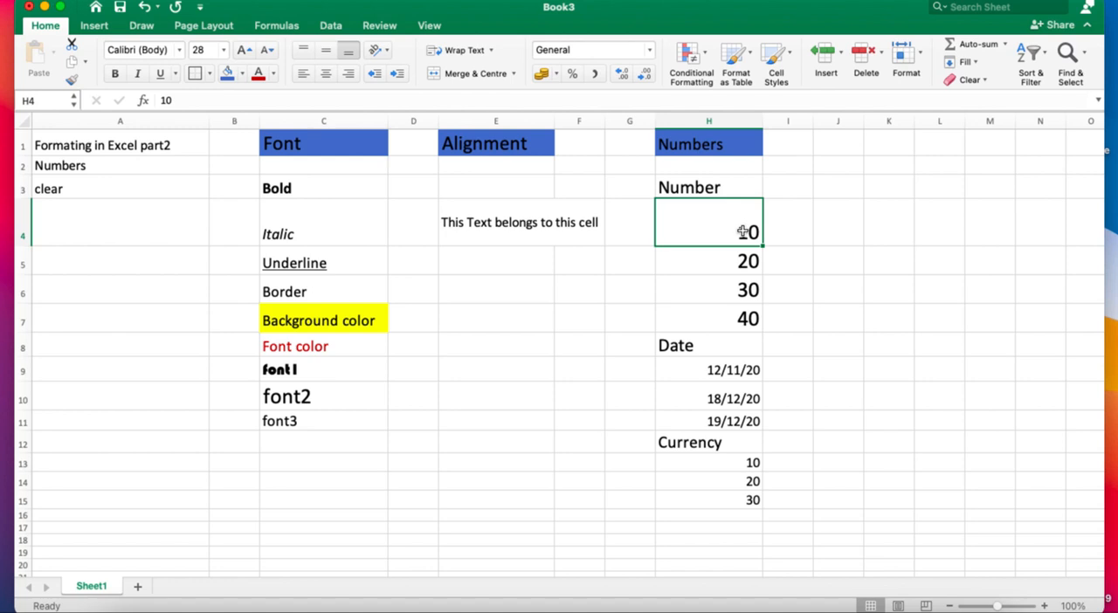
# Apply the Number format to the values in H4:H7.
pyautogui.moveTo(742, 232); pyautogui.dragTo(743, 319)
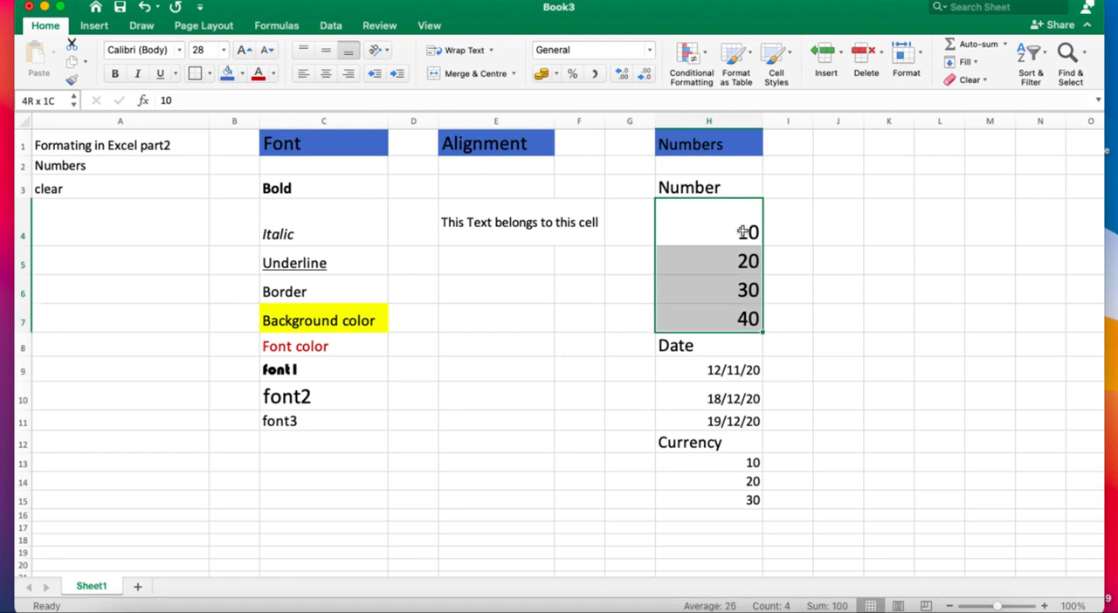
pyautogui.click(649, 49)
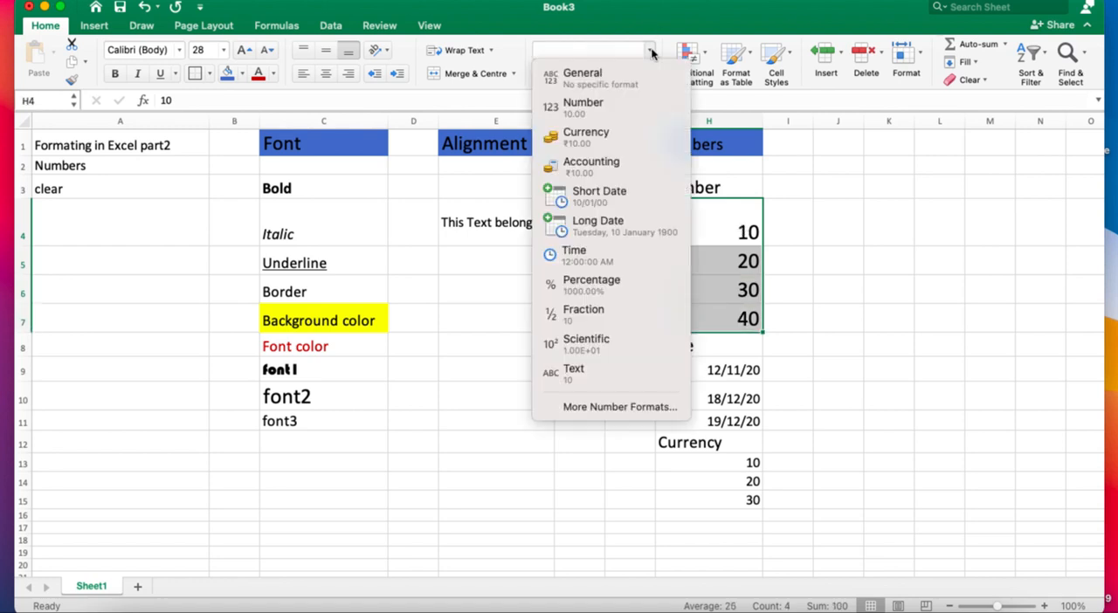
pyautogui.click(621, 104)
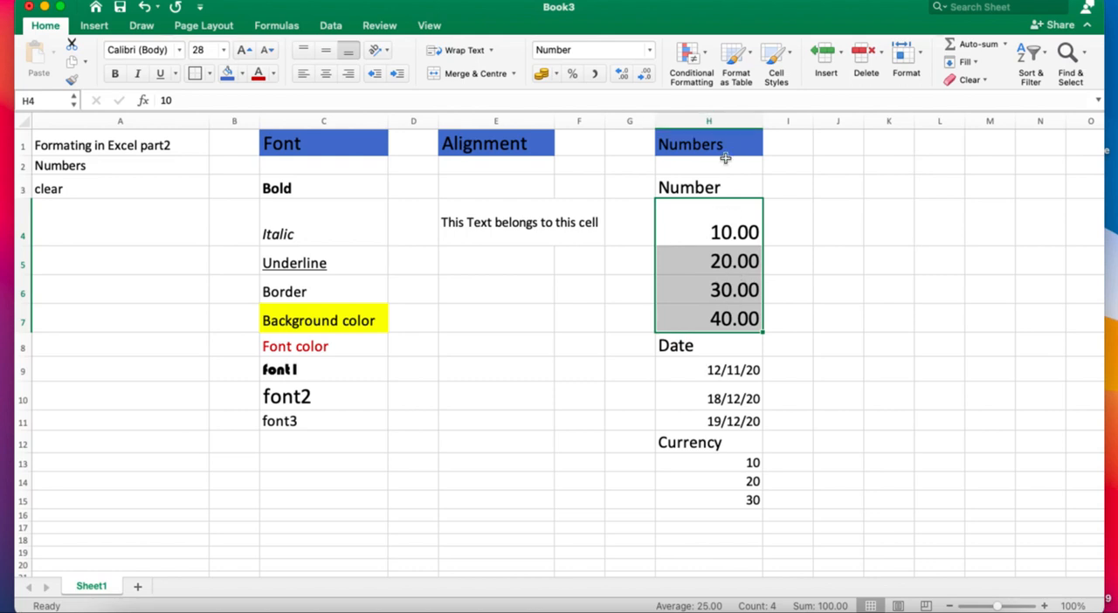
# Increase H4:H7 to four decimal places and reduce them to whole numbers without decimals.
pyautogui.click(627, 77)
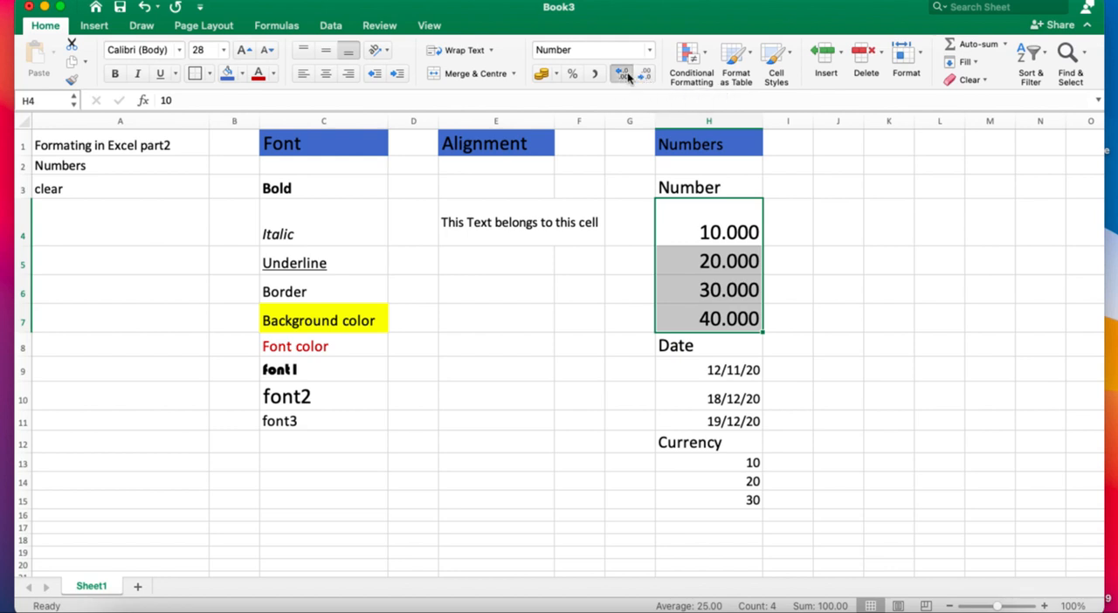
pyautogui.click(628, 77)
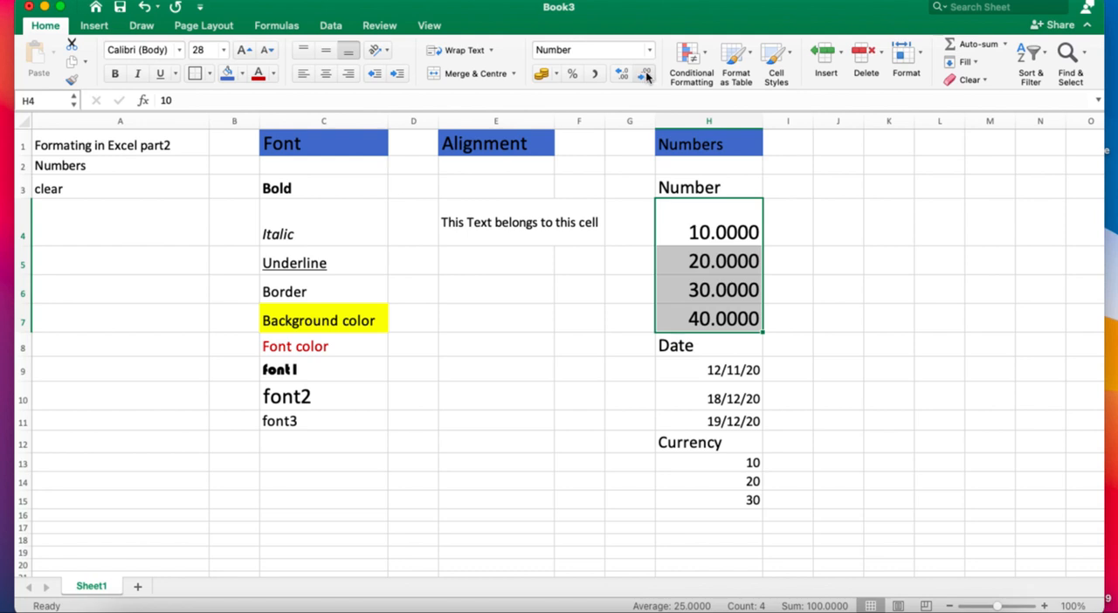
pyautogui.click(644, 75)
pyautogui.click(644, 76)
pyautogui.click(645, 75)
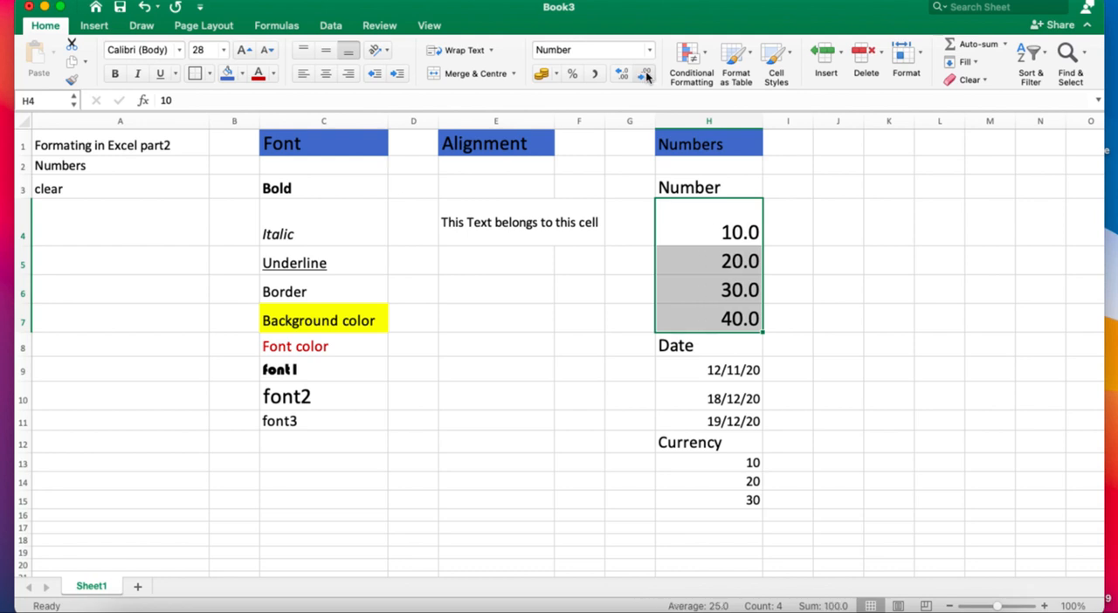
pyautogui.click(644, 75)
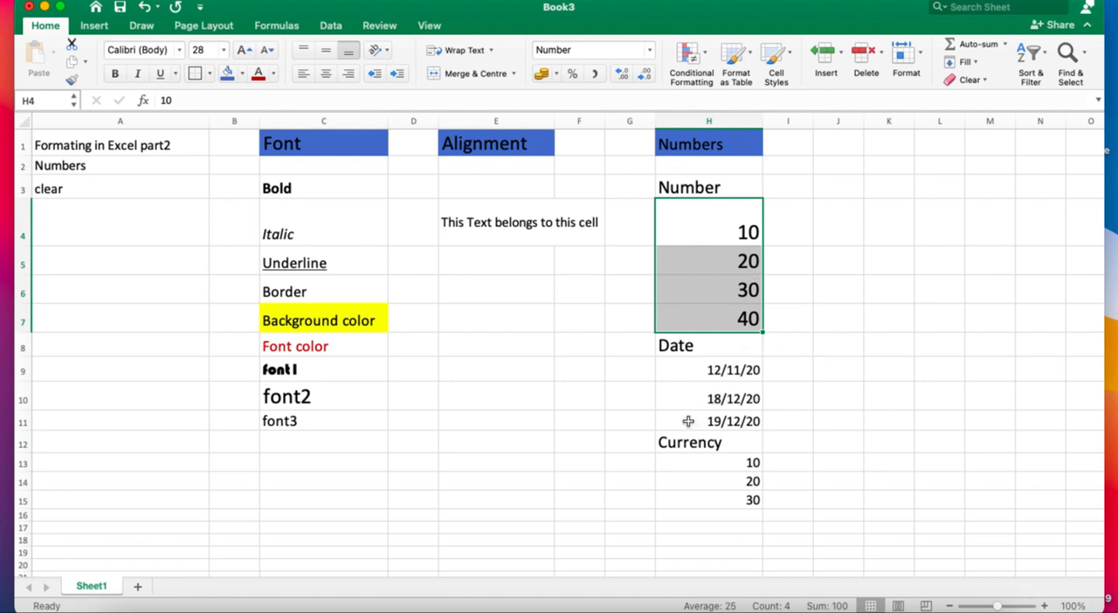
# Apply the Short Date format to the date in H9.
pyautogui.click(713, 374)
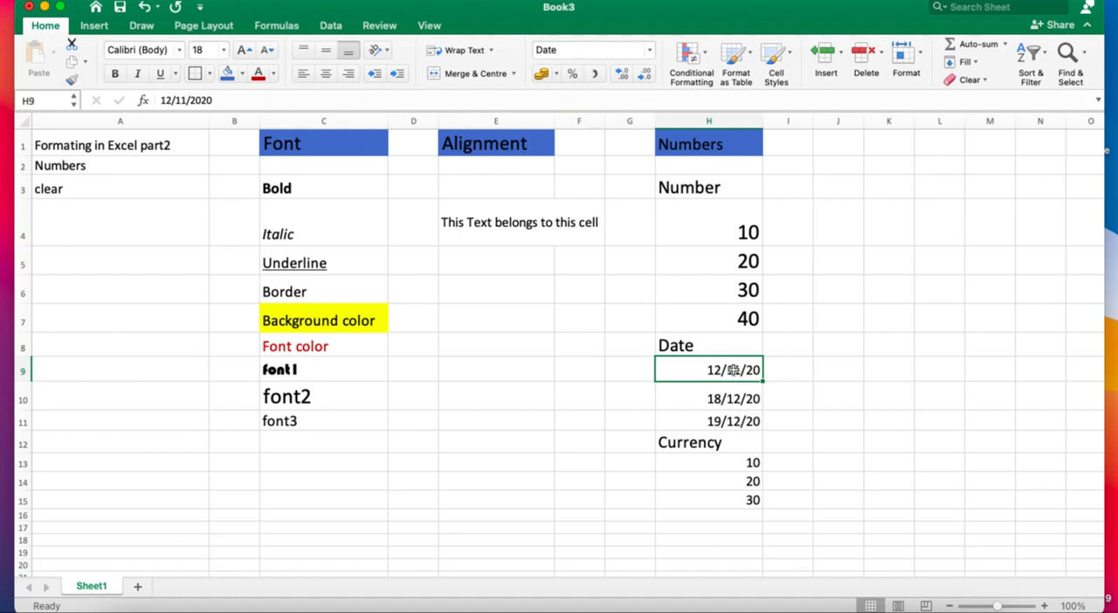
pyautogui.click(649, 50)
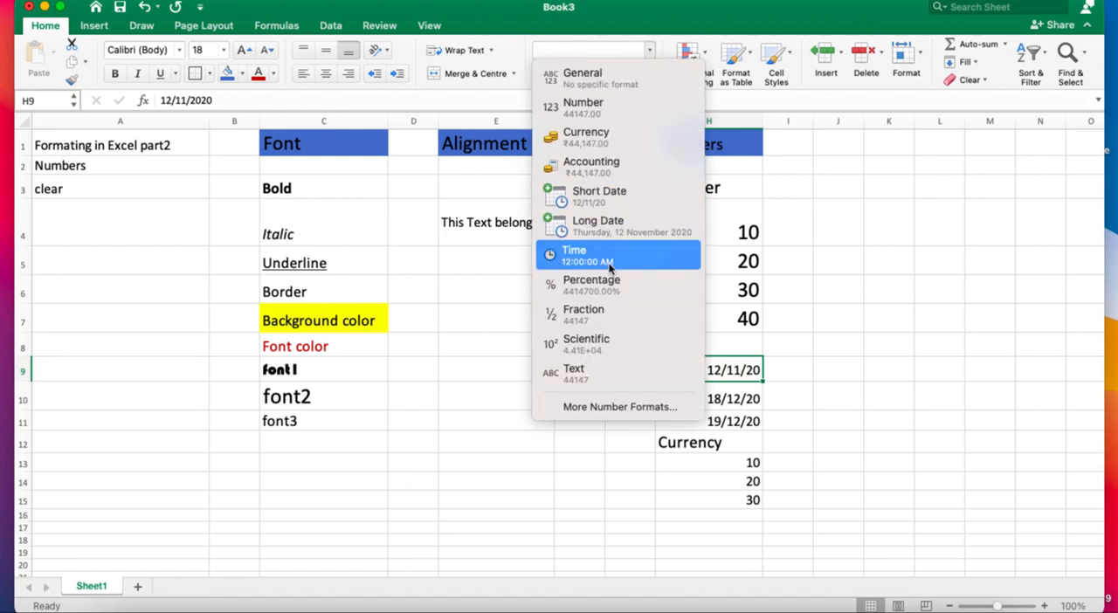
pyautogui.click(611, 191)
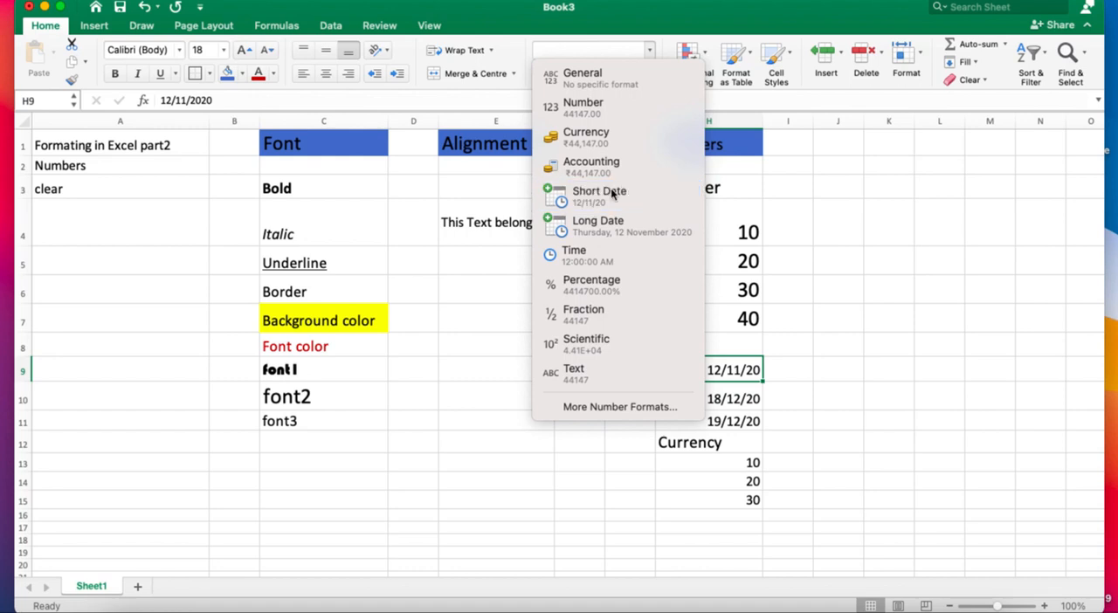
# Try the Long Date format on the date in H9 and undo it.
pyautogui.click(650, 51)
pyautogui.click(615, 229)
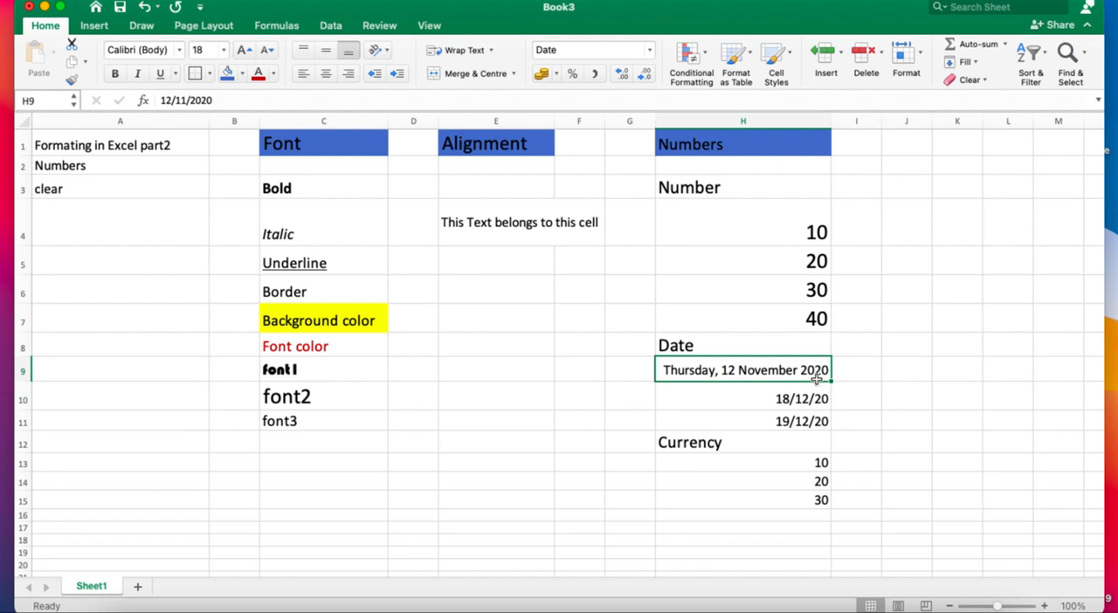
pyautogui.press('super+z')
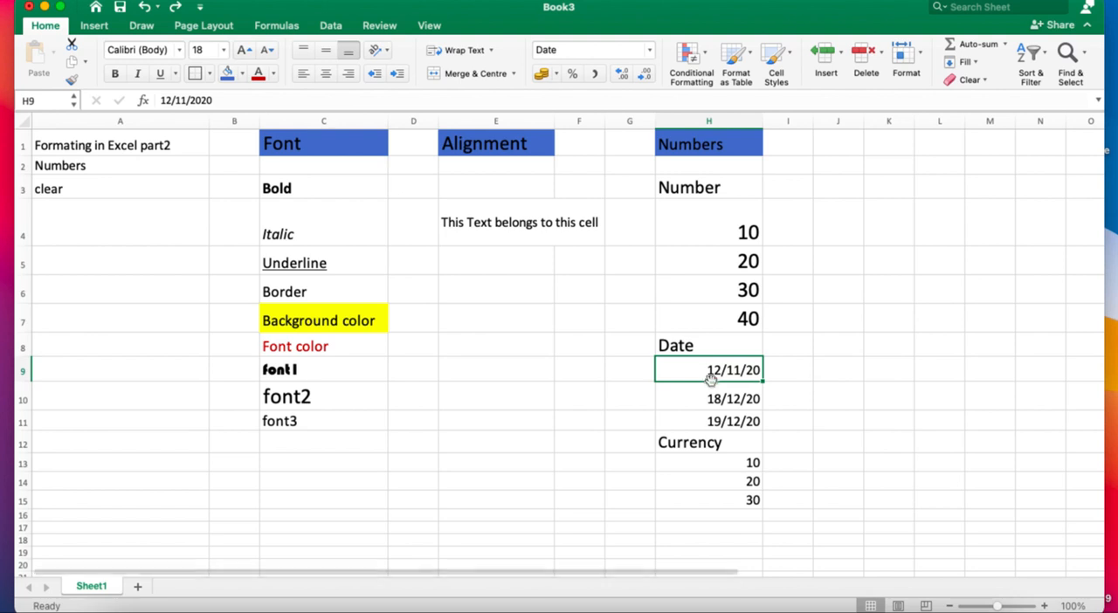
# Format the date in H9 with the dotted date type 14.3.12.
pyautogui.rightClick(710, 378)
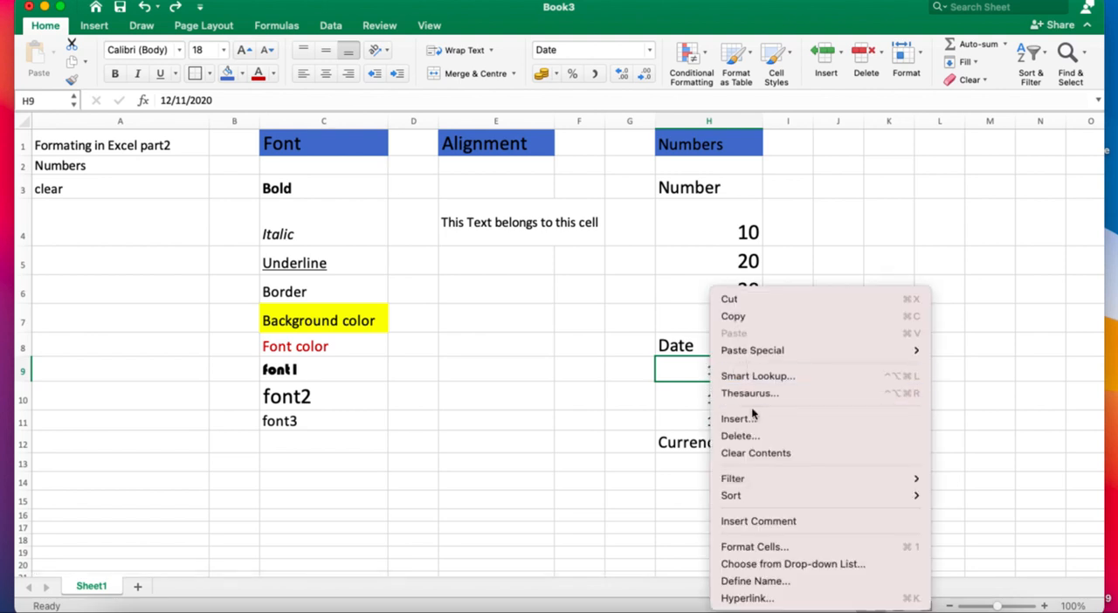
pyautogui.click(776, 543)
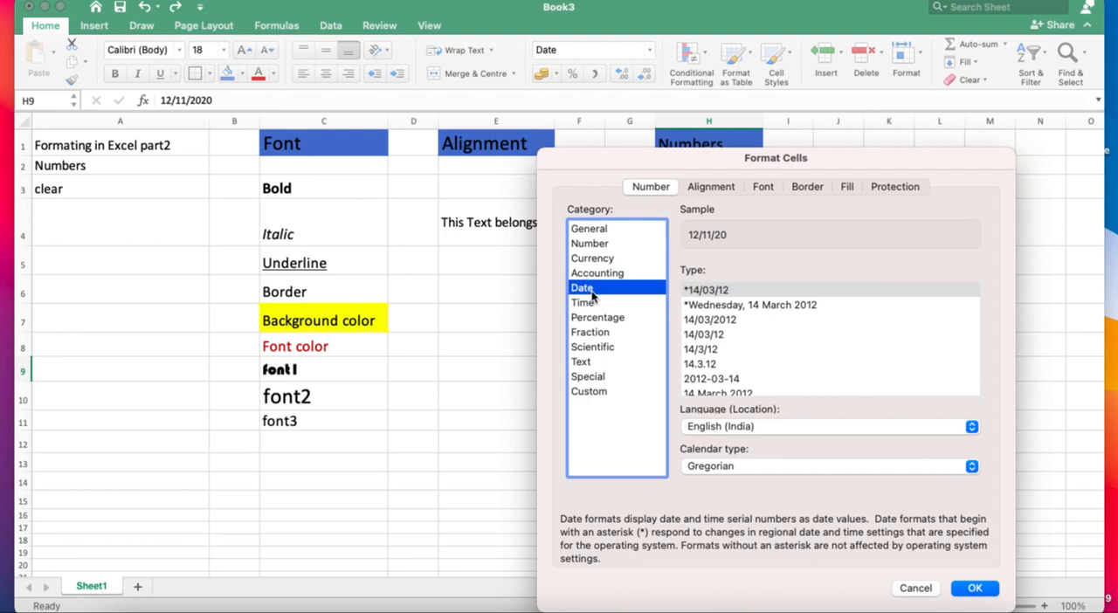
pyautogui.scroll(-2, 747, 363)
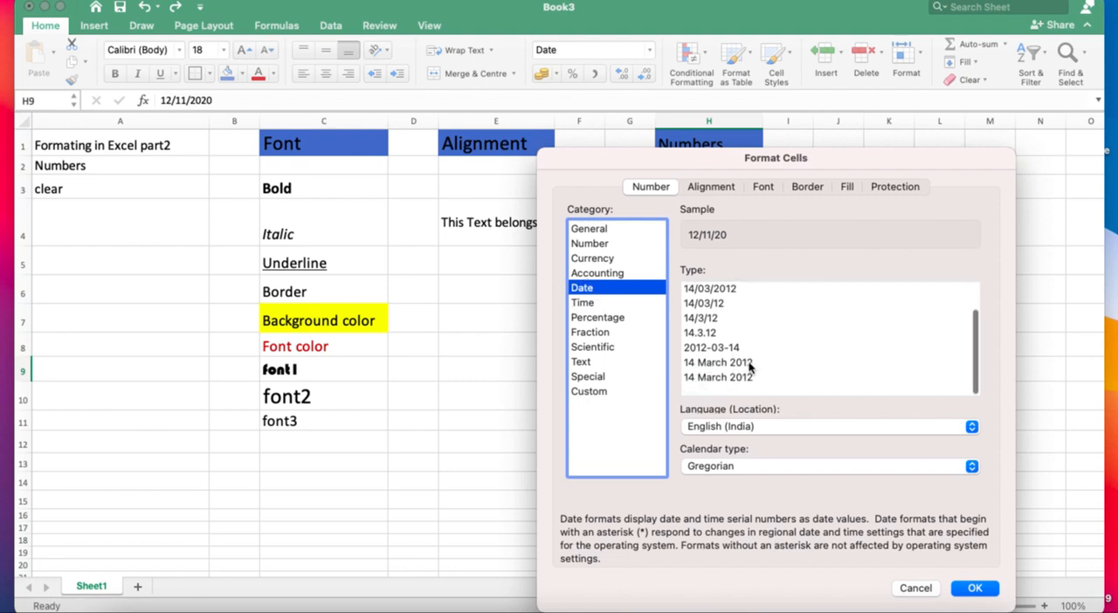
pyautogui.scroll(2, 747, 365)
pyautogui.scroll(-2, 749, 368)
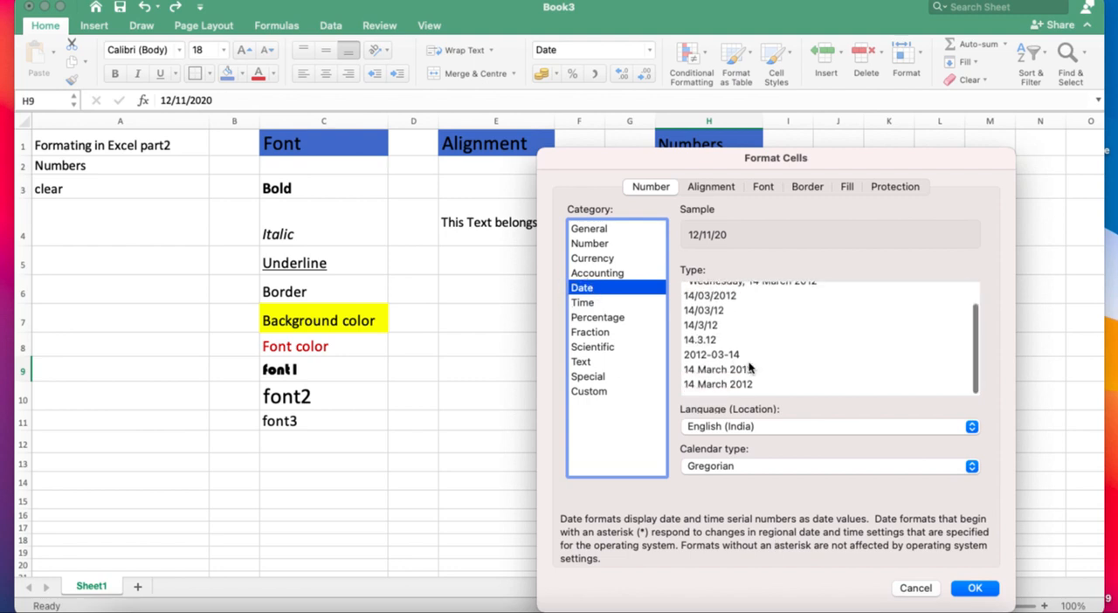
pyautogui.scroll(2, 749, 368)
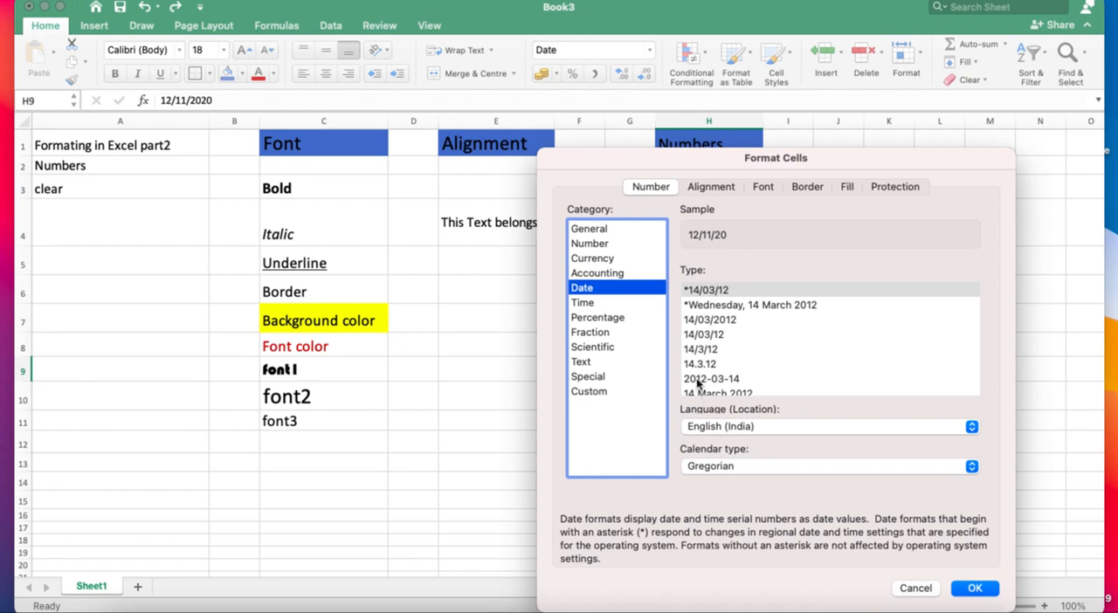
pyautogui.click(700, 364)
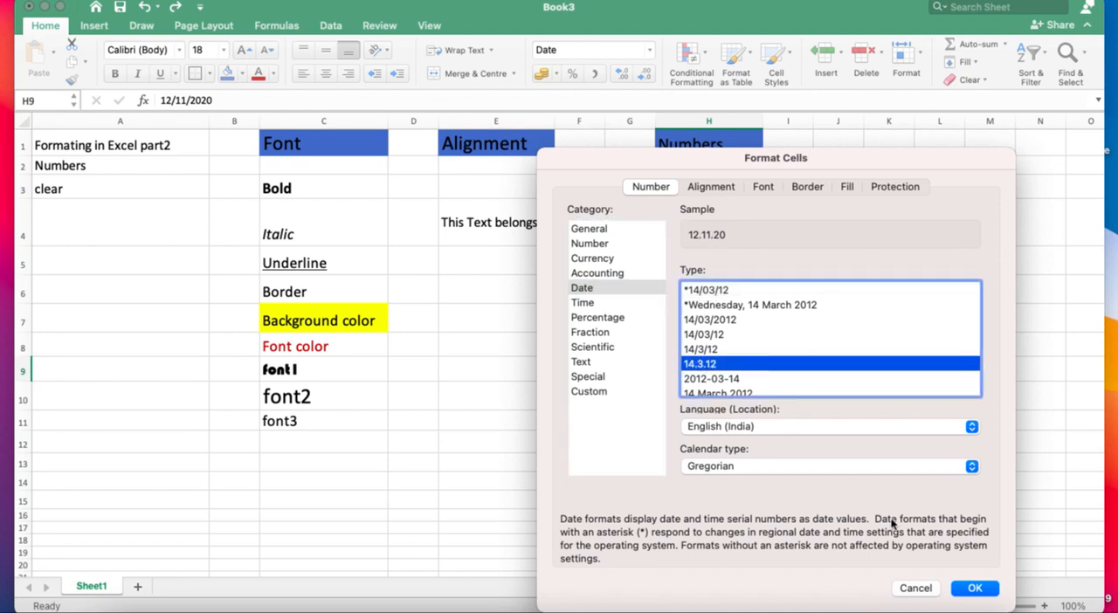
pyautogui.click(972, 588)
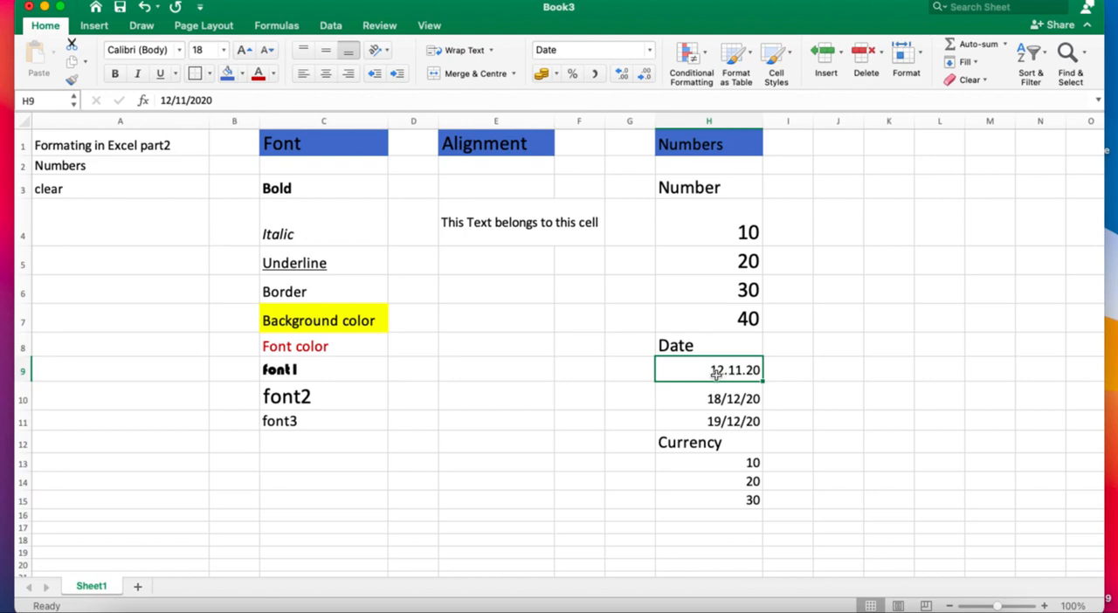
# Format all three dates in H9:H11 with the date type 14 March 2012.
pyautogui.hotkey('shift', 'Down')
pyautogui.hotkey('shift', 'Down')
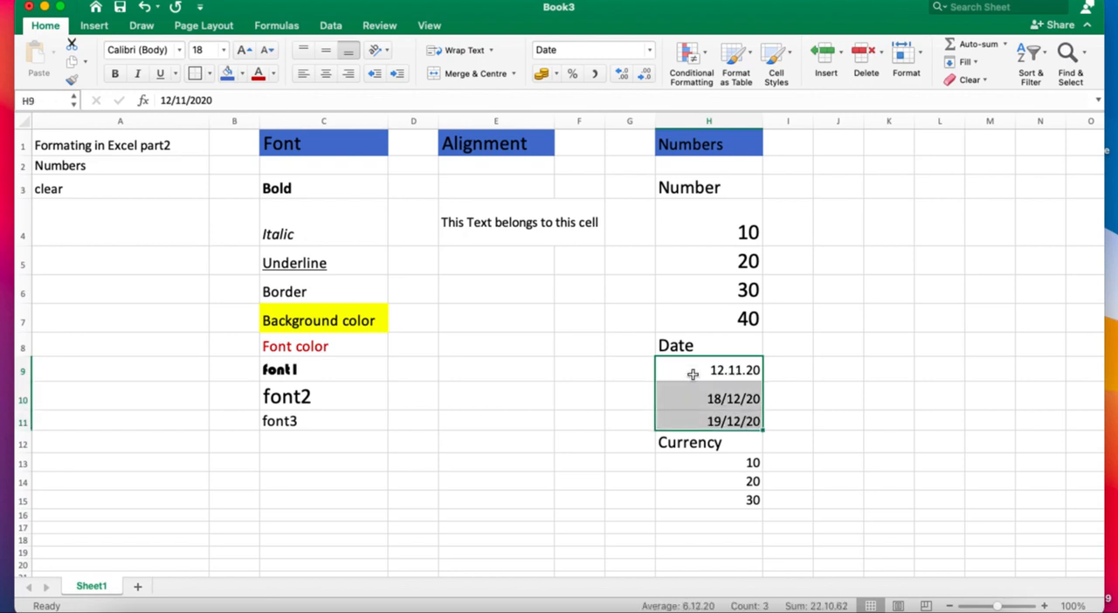
pyautogui.rightClick(704, 382)
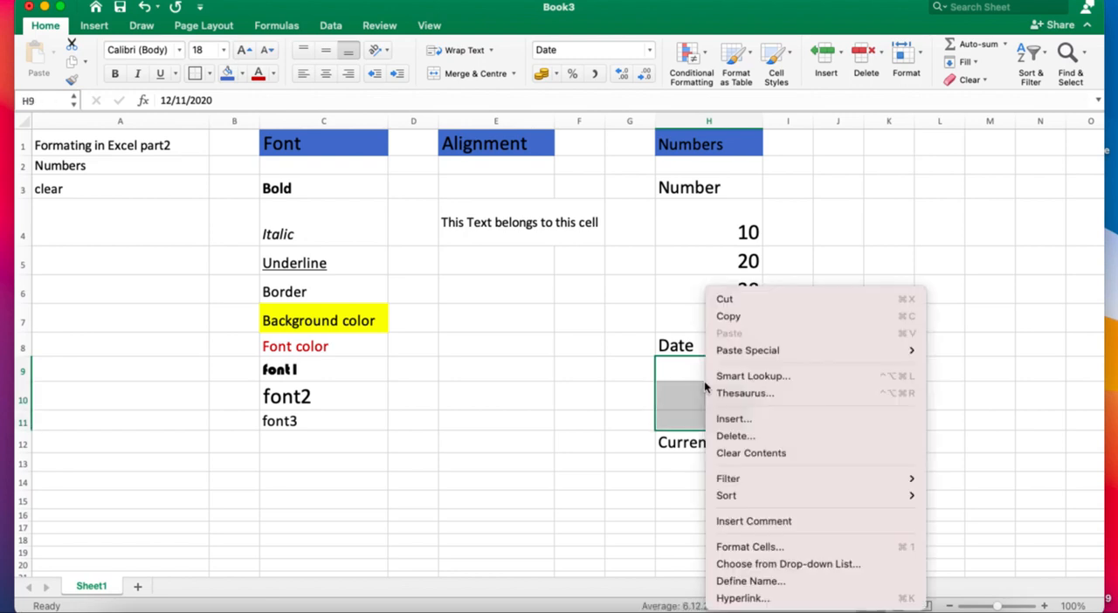
pyautogui.click(777, 546)
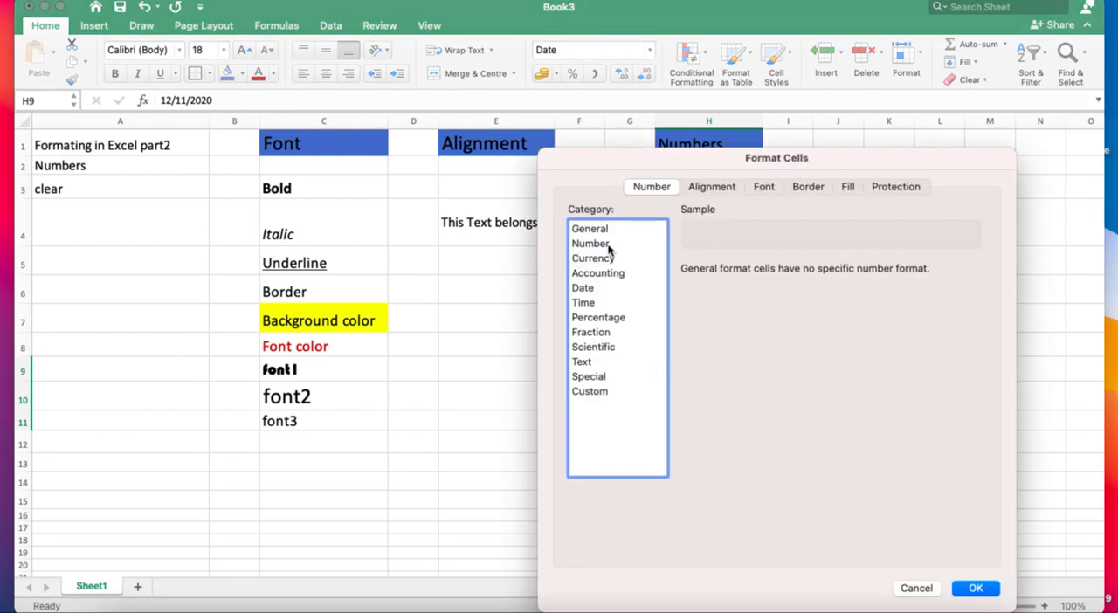
pyautogui.click(584, 288)
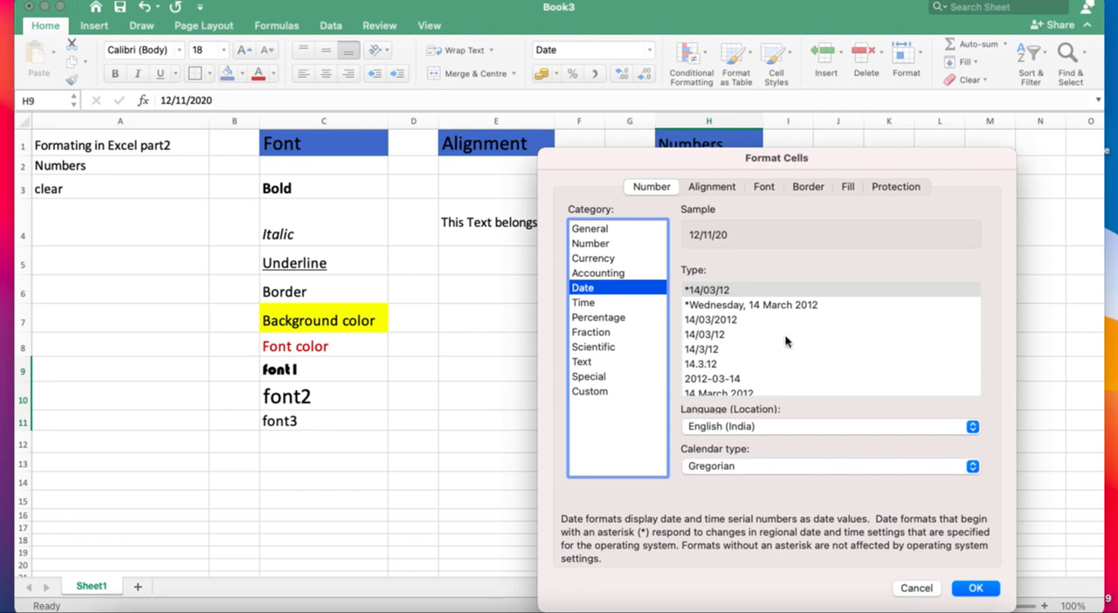
pyautogui.scroll(-1, 801, 353)
pyautogui.click(734, 374)
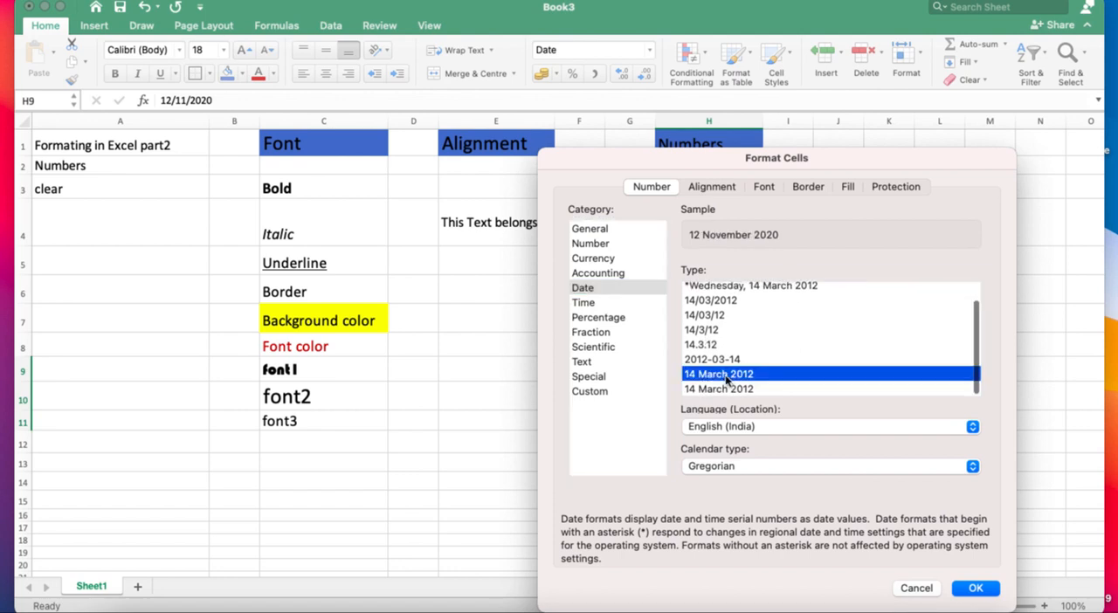
pyautogui.click(975, 588)
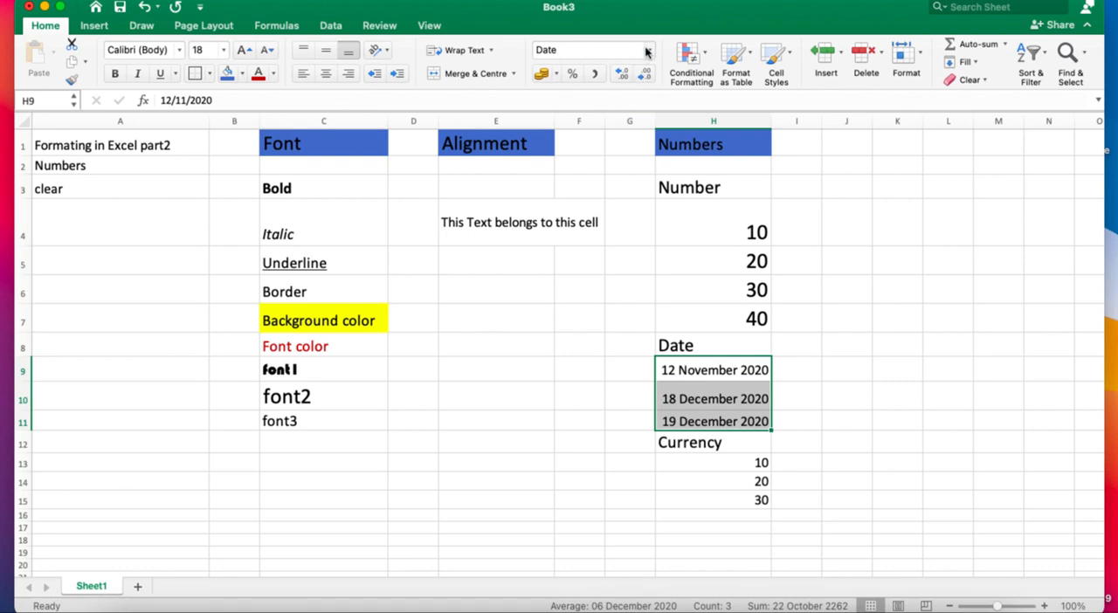
# Review the number format settings of the three dates in H9:H11.
pyautogui.rightClick(730, 406)
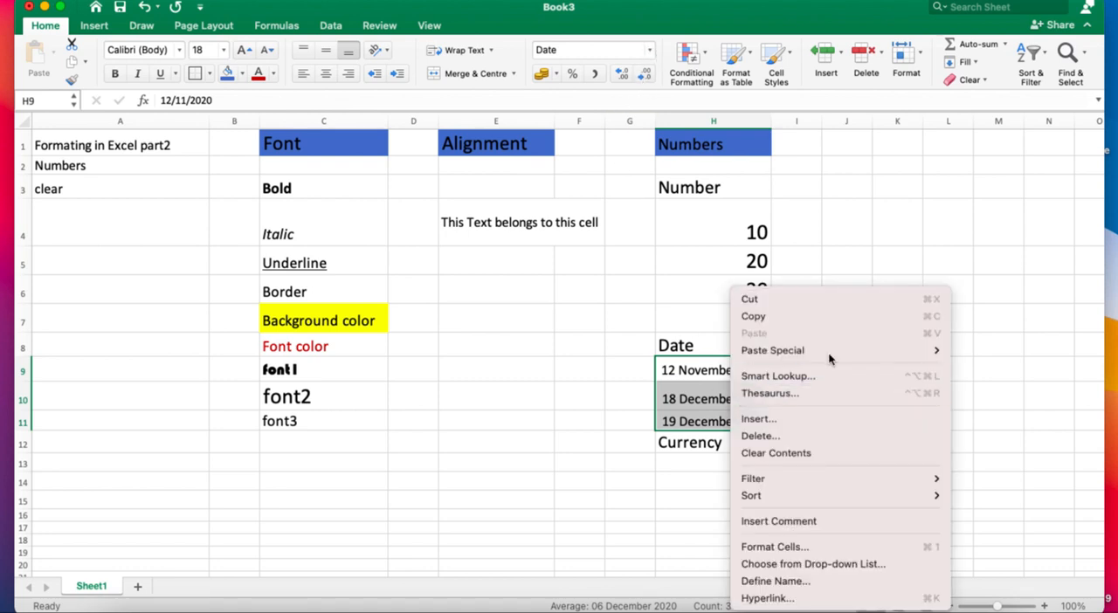
pyautogui.click(853, 244)
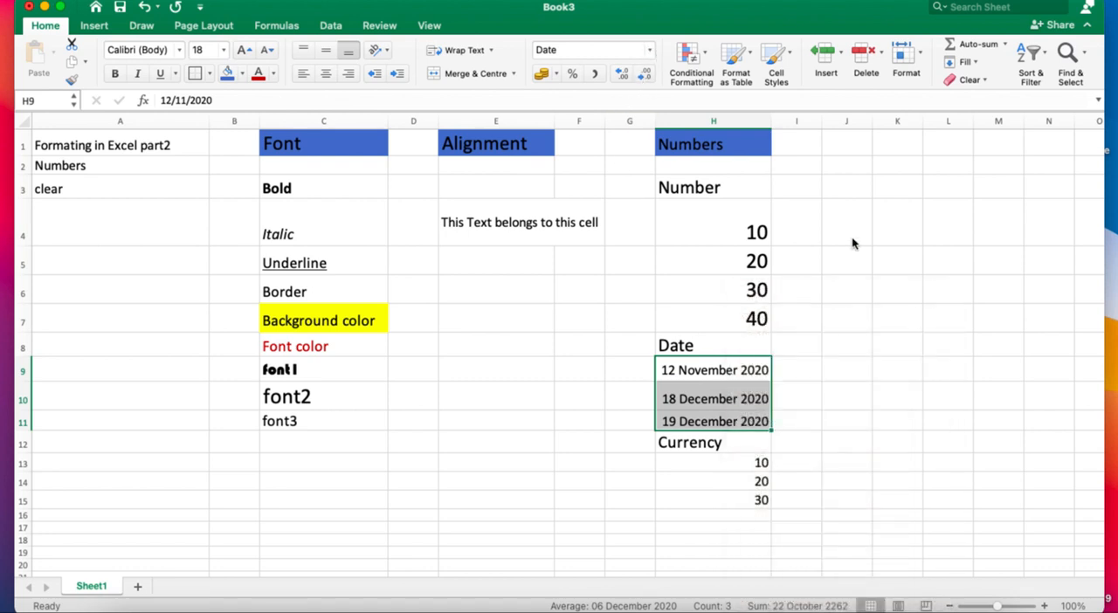
pyautogui.press('super+1')
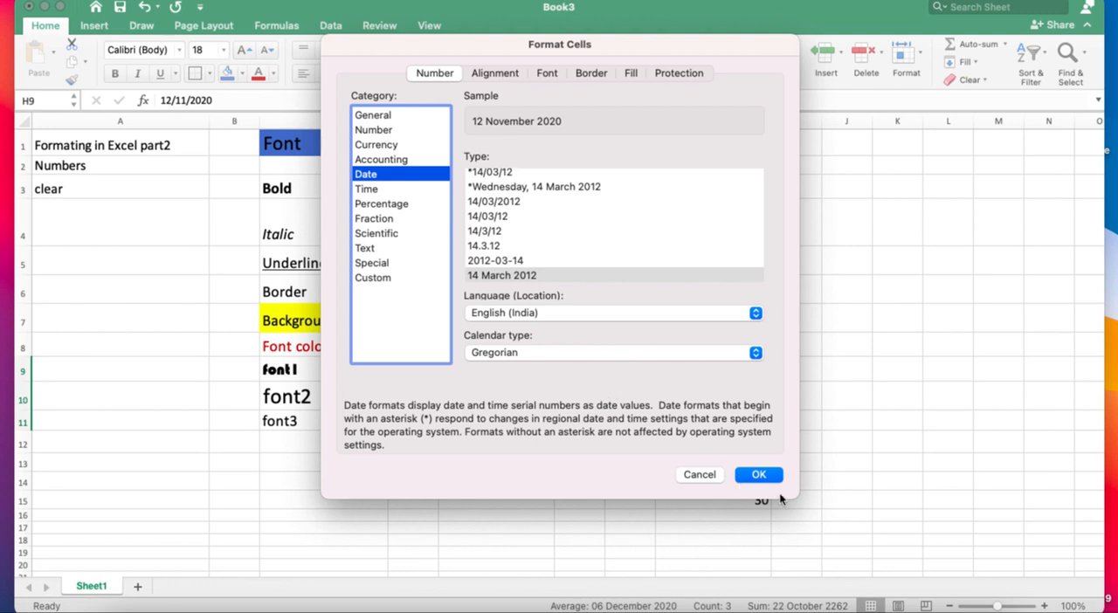
pyautogui.click(759, 473)
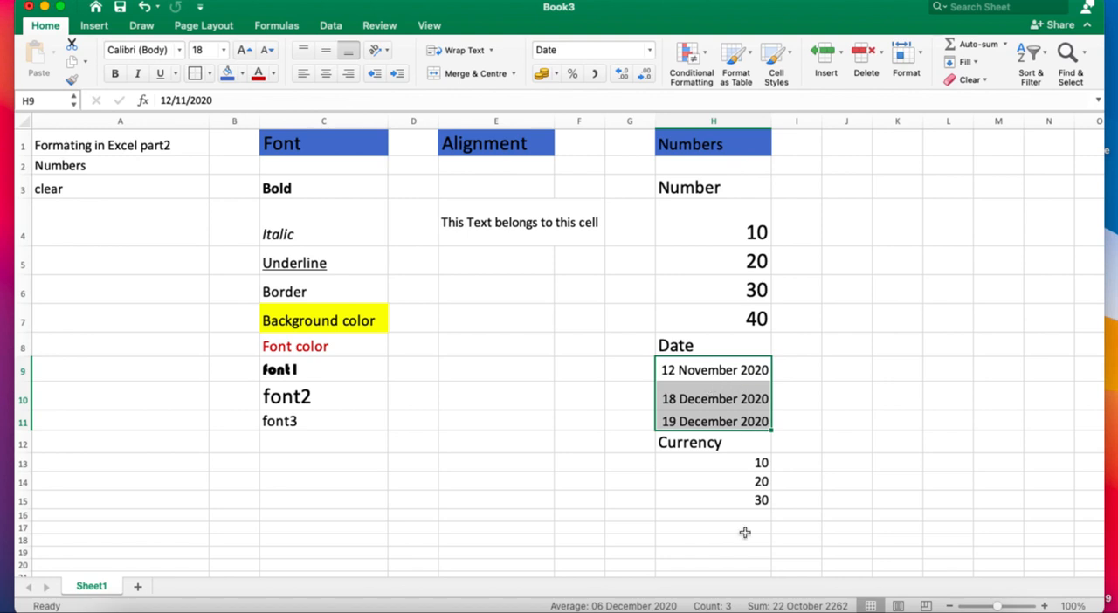
# Format the amounts in H13:H15 as Currency with the ₹ symbol and 2 decimal places.
pyautogui.click(741, 459)
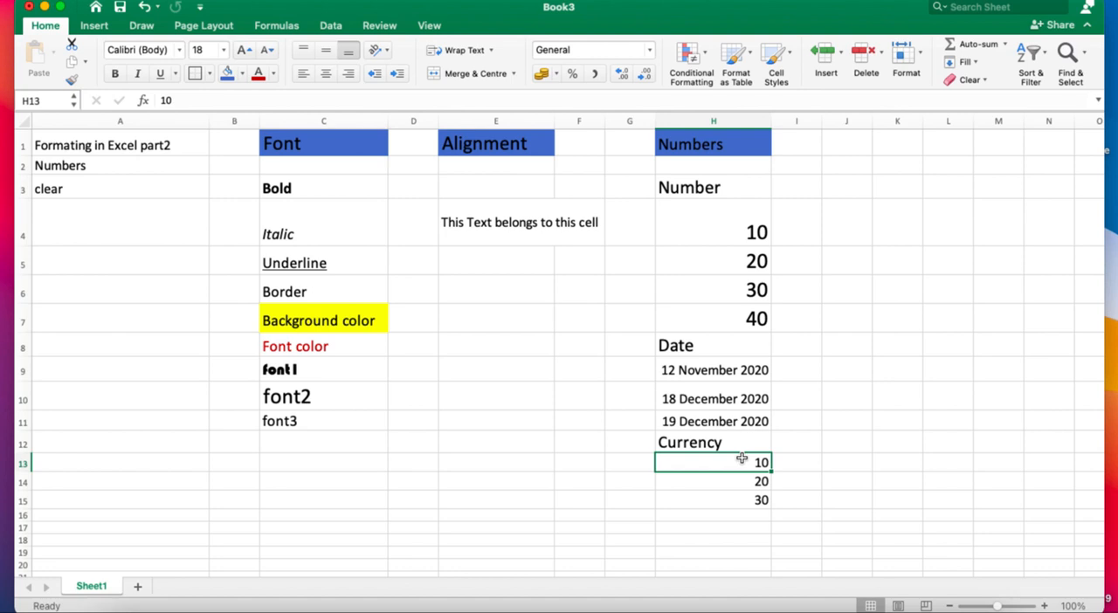
pyautogui.hotkey('shift', 'Down')
pyautogui.hotkey('shift', 'Down')
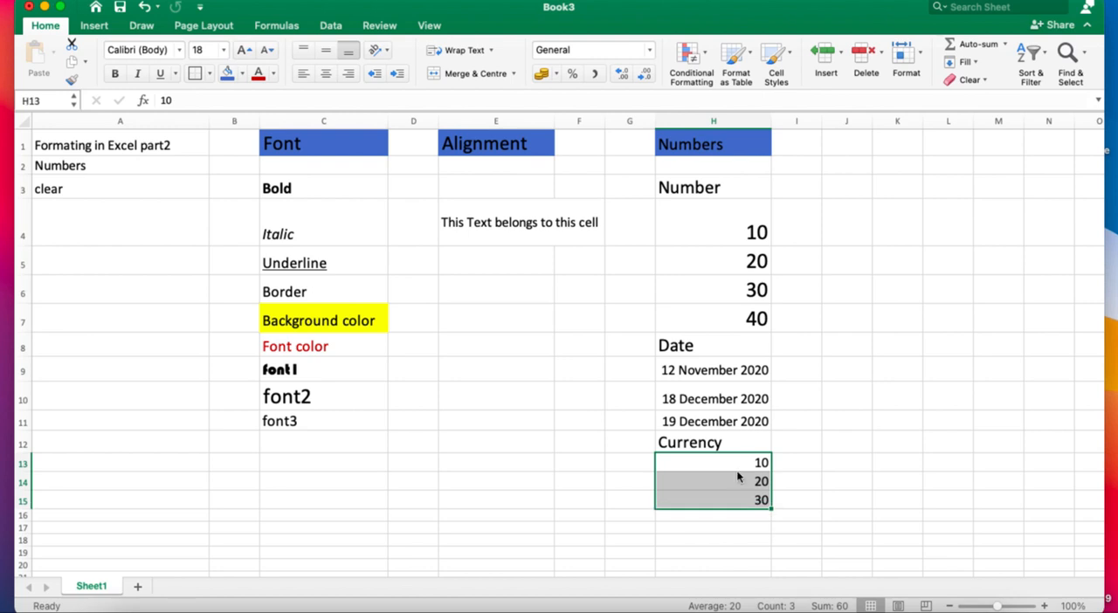
pyautogui.press('super+1')
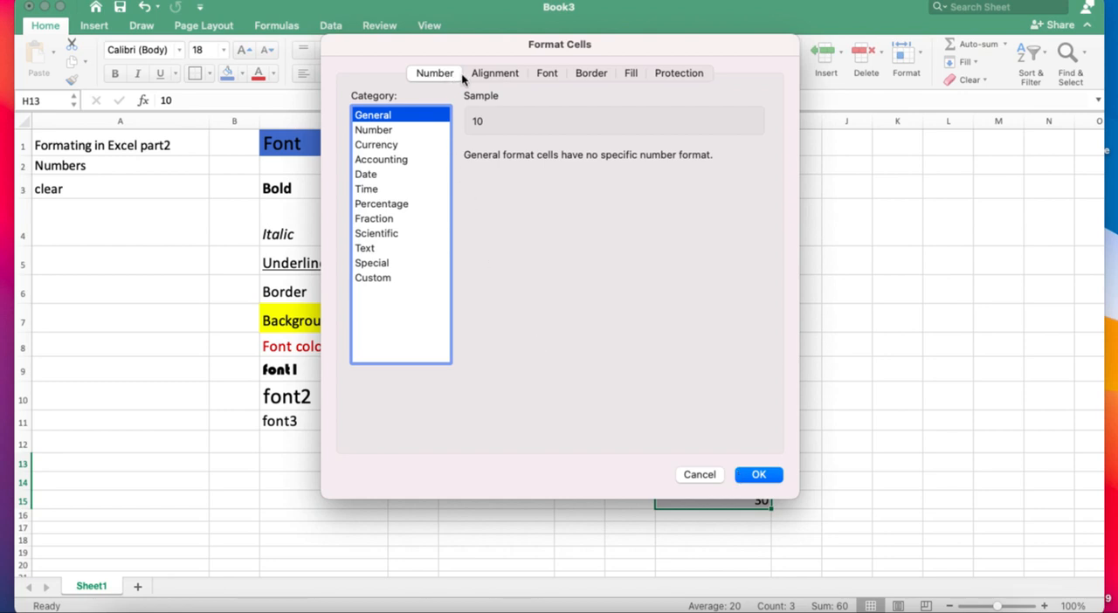
pyautogui.click(486, 74)
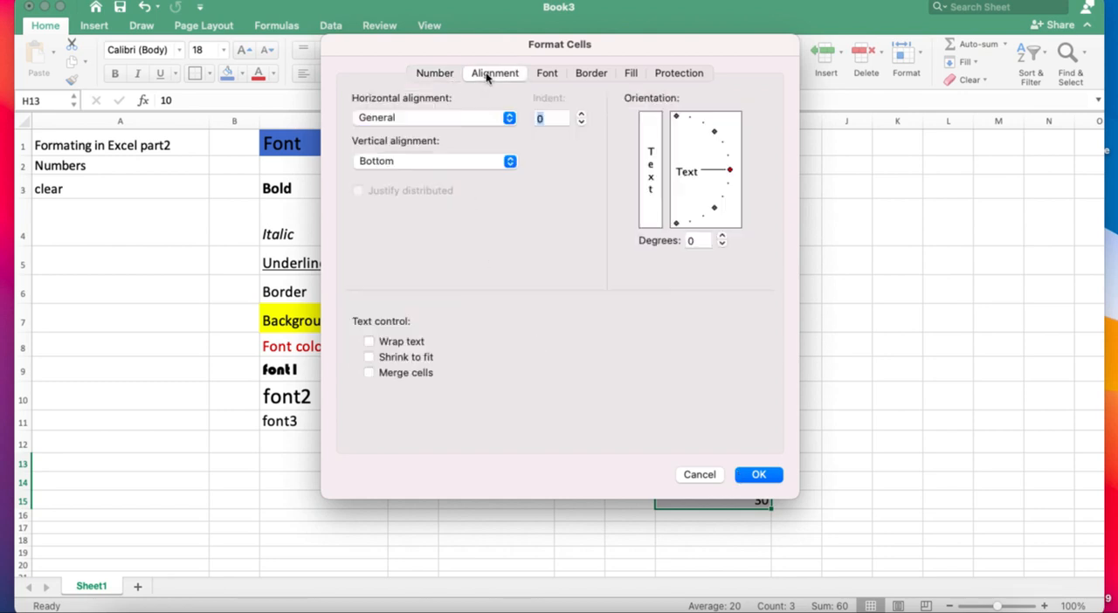
pyautogui.click(548, 75)
pyautogui.click(436, 74)
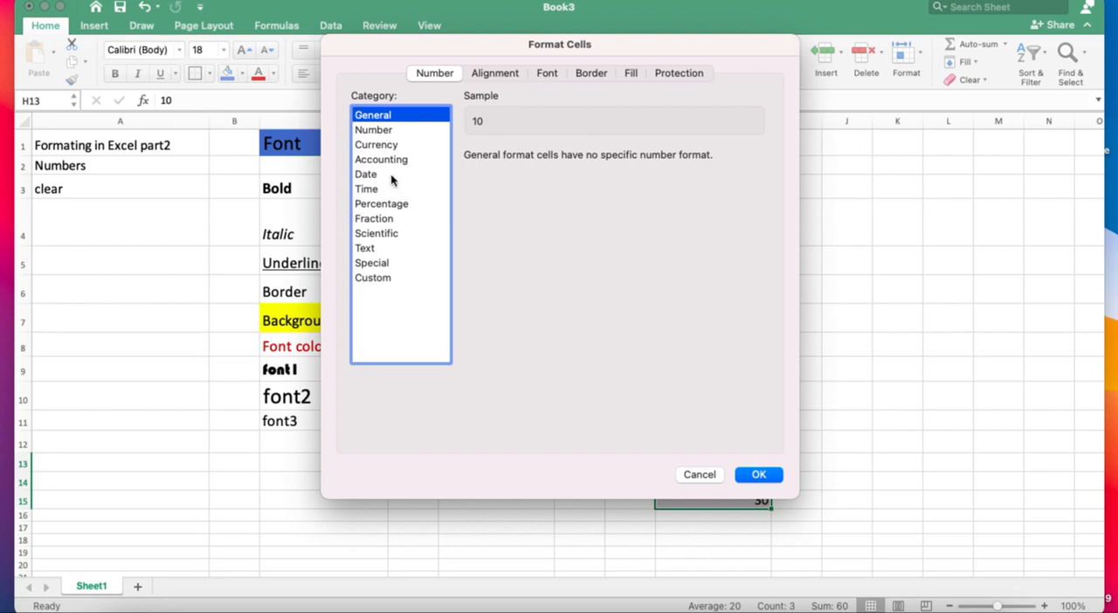
pyautogui.click(383, 146)
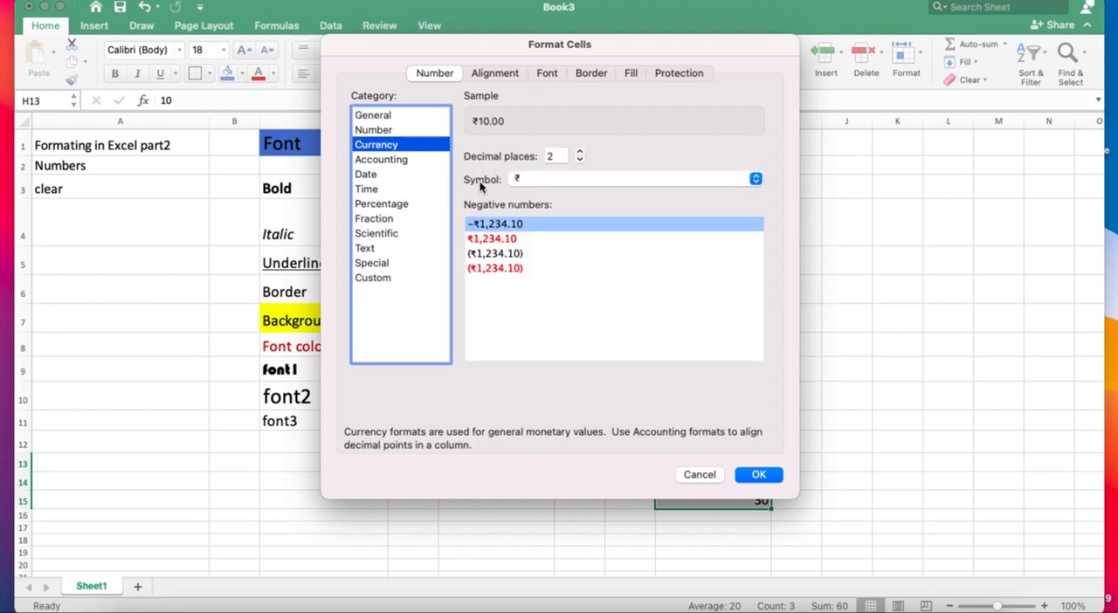
pyautogui.click(755, 179)
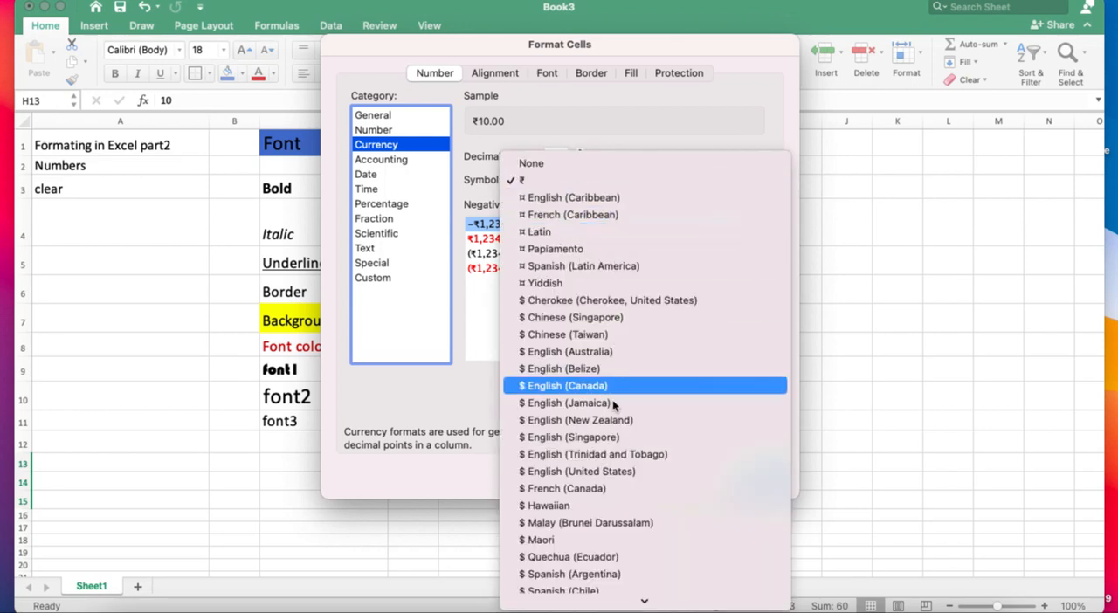
pyautogui.scroll(-2, 601, 548)
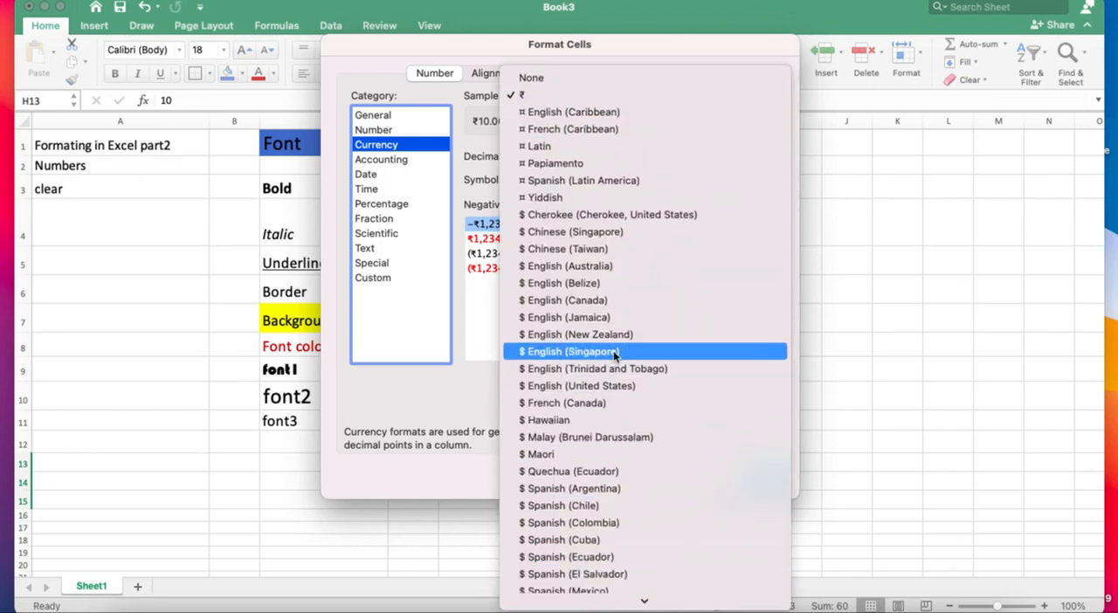
pyautogui.click(539, 98)
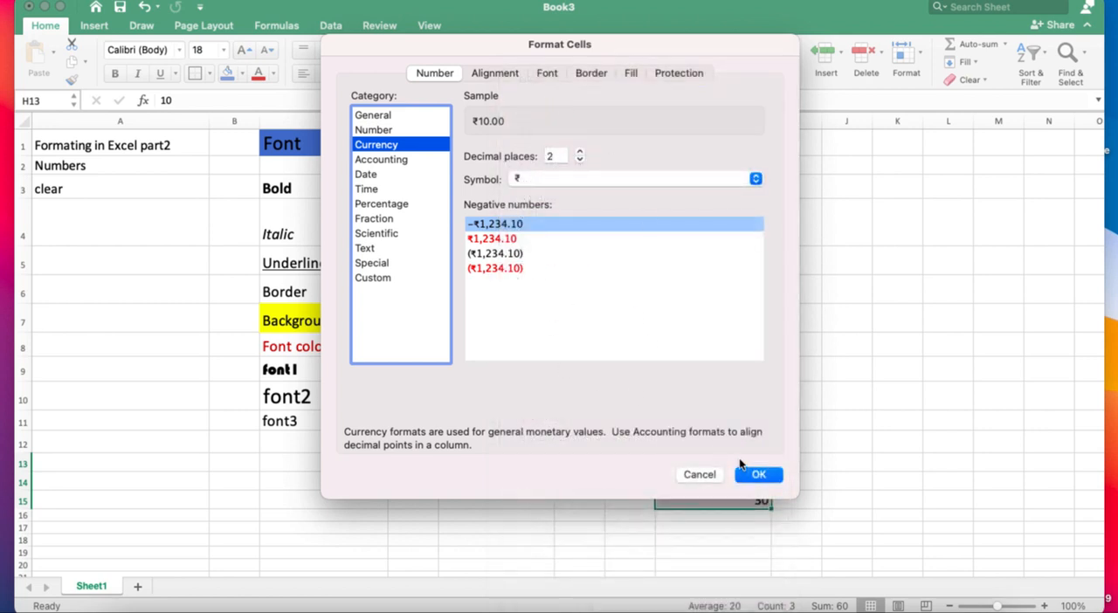
pyautogui.click(762, 478)
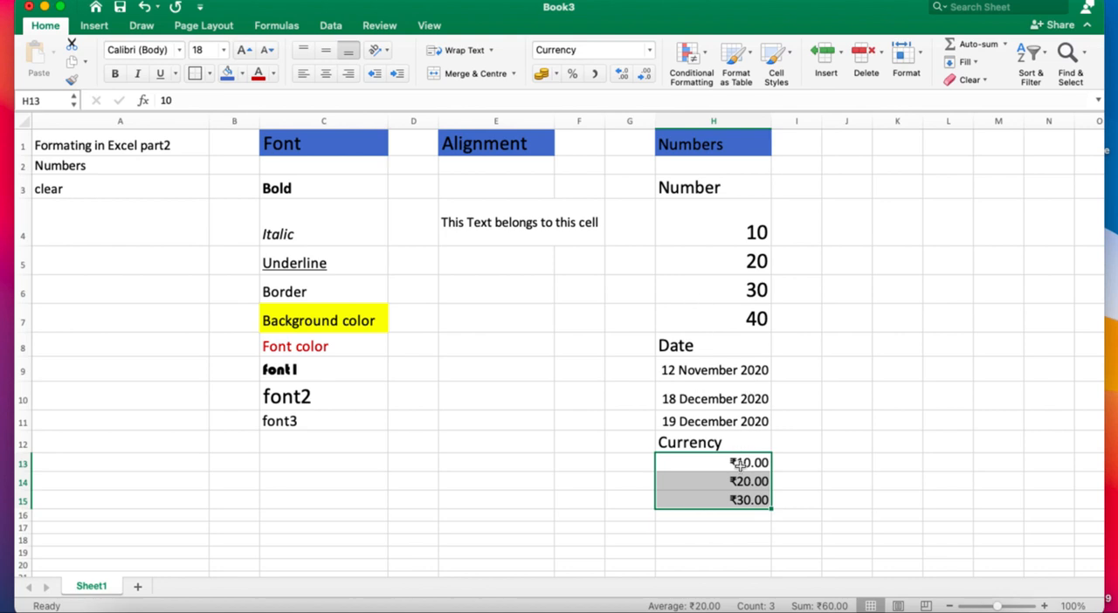
# Look through the full list of number format categories from the empty cell J12.
pyautogui.click(834, 443)
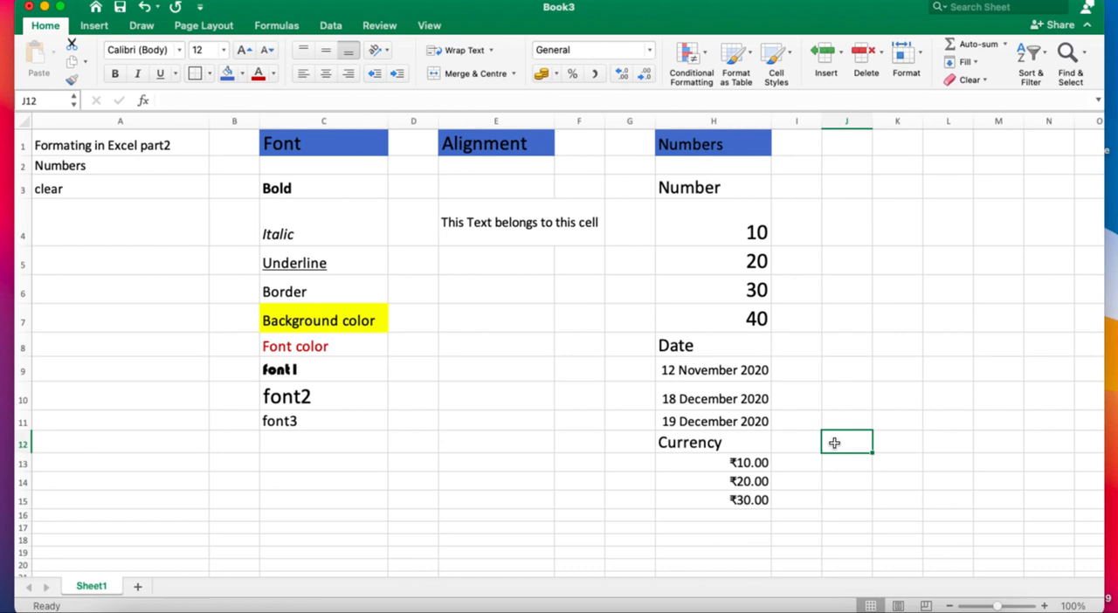
pyautogui.click(650, 52)
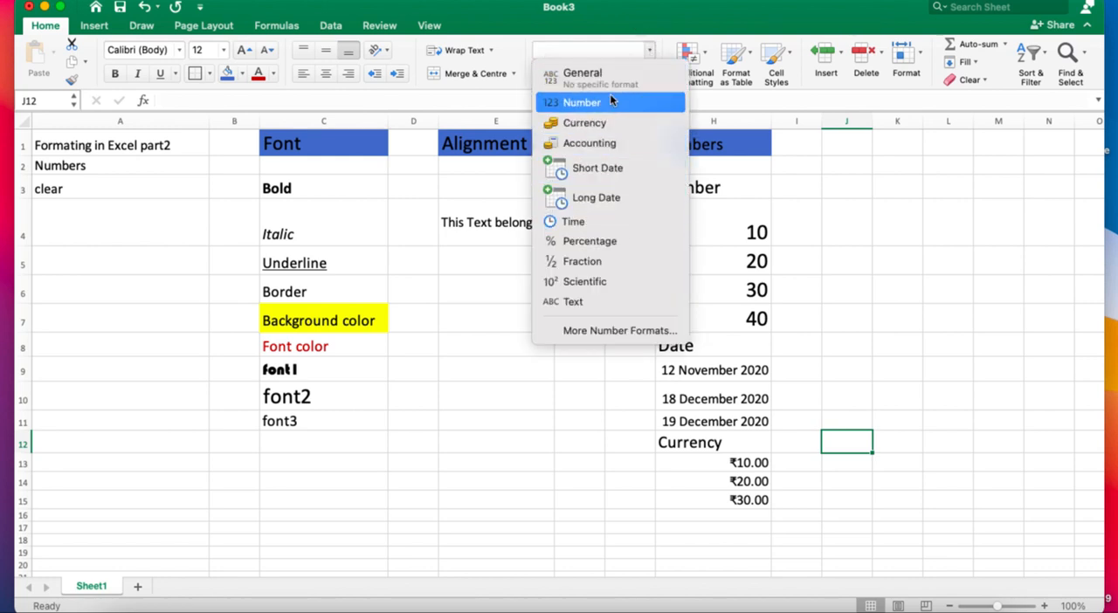
pyautogui.click(649, 338)
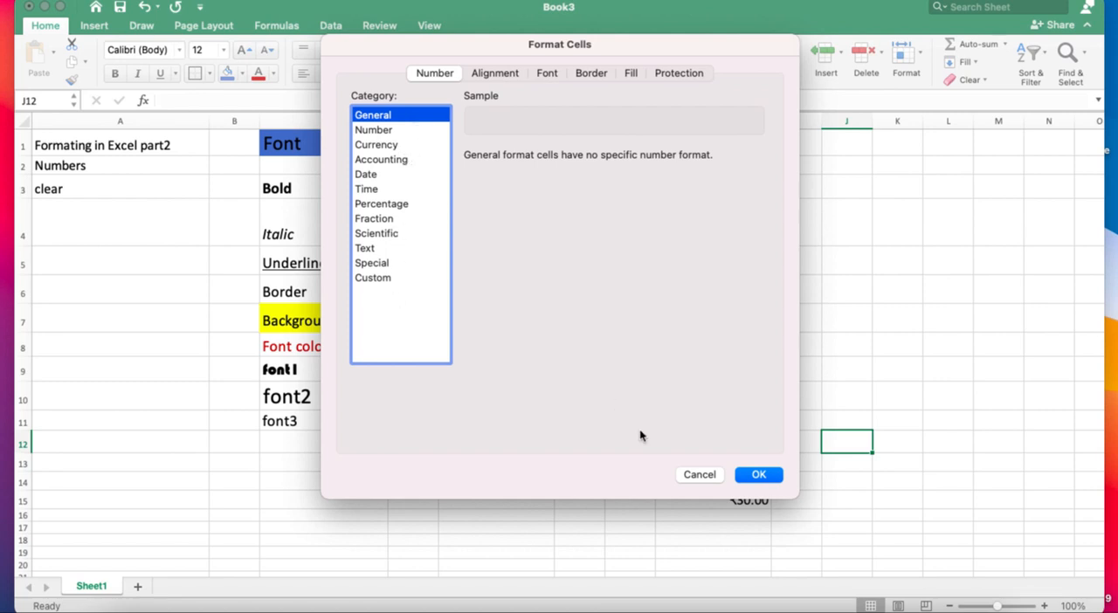
pyautogui.click(699, 475)
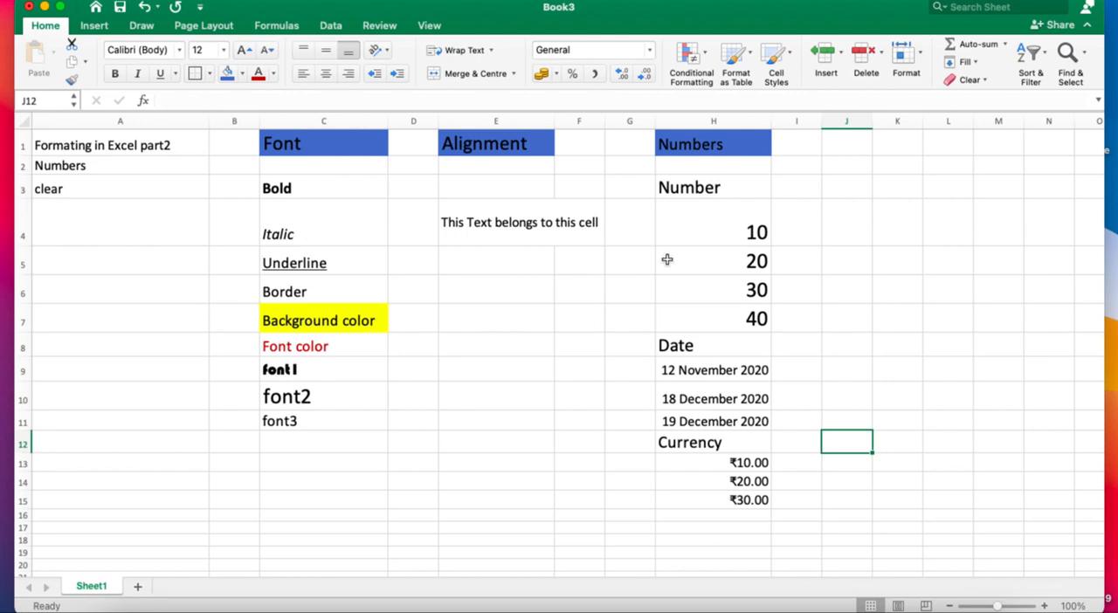
# Enter the number 10 in cell E12.
pyautogui.click(707, 231)
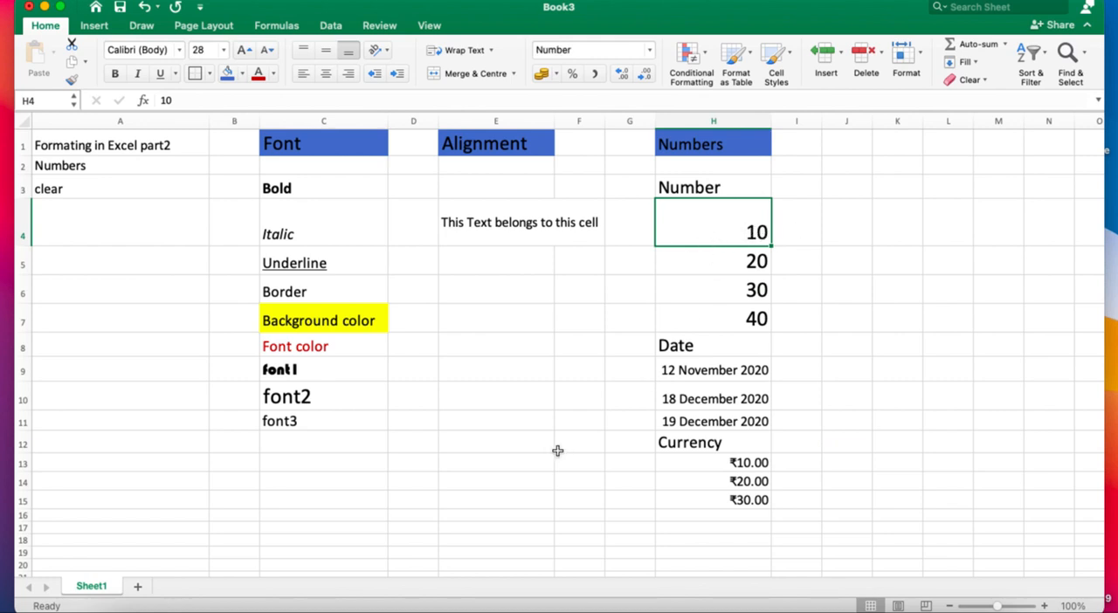
pyautogui.click(468, 438)
pyautogui.write('10')
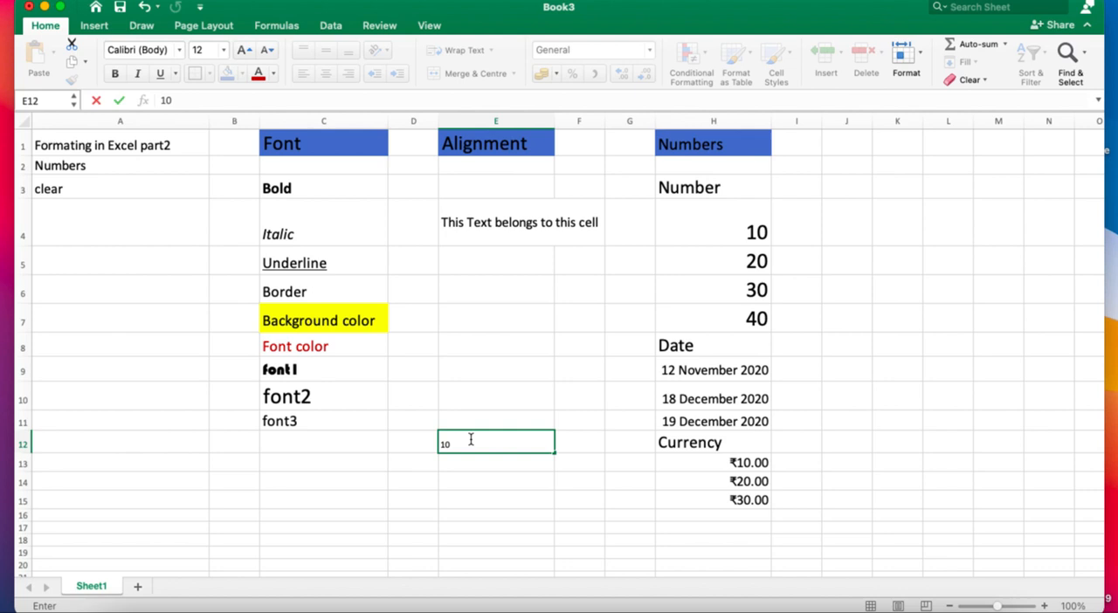
pyautogui.press('Return')
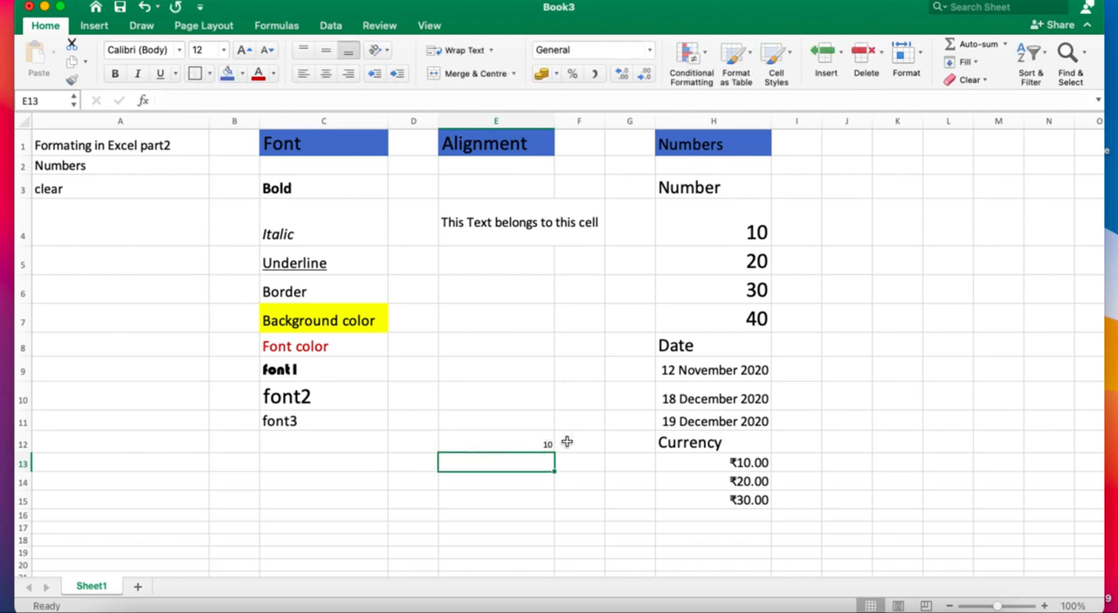
# Enter the logical values TRUE in E9 and FALSE in E10.
pyautogui.click(714, 187)
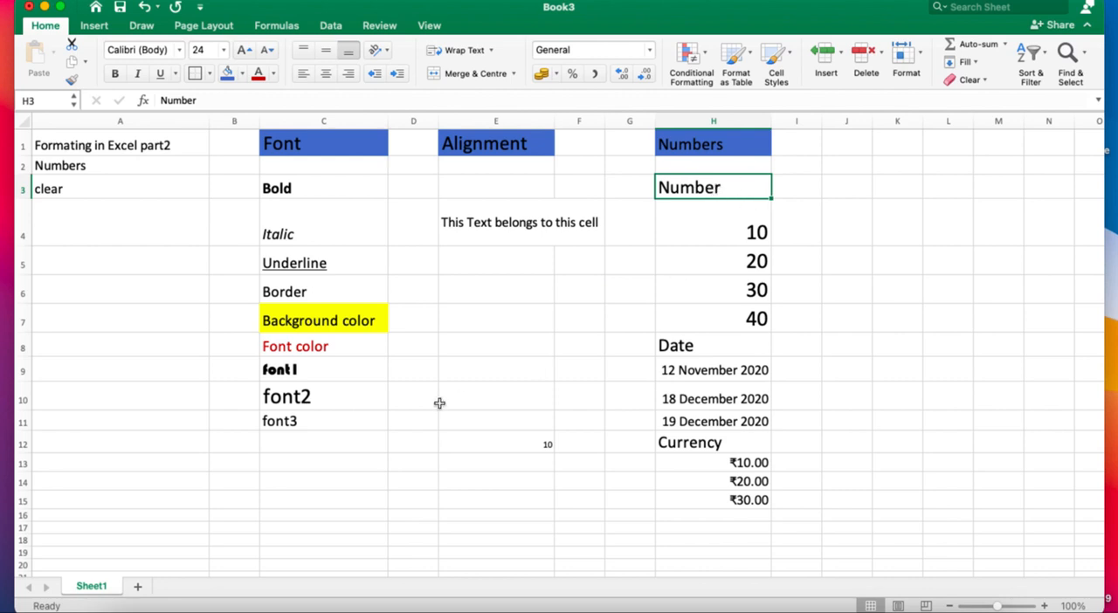
pyautogui.click(494, 403)
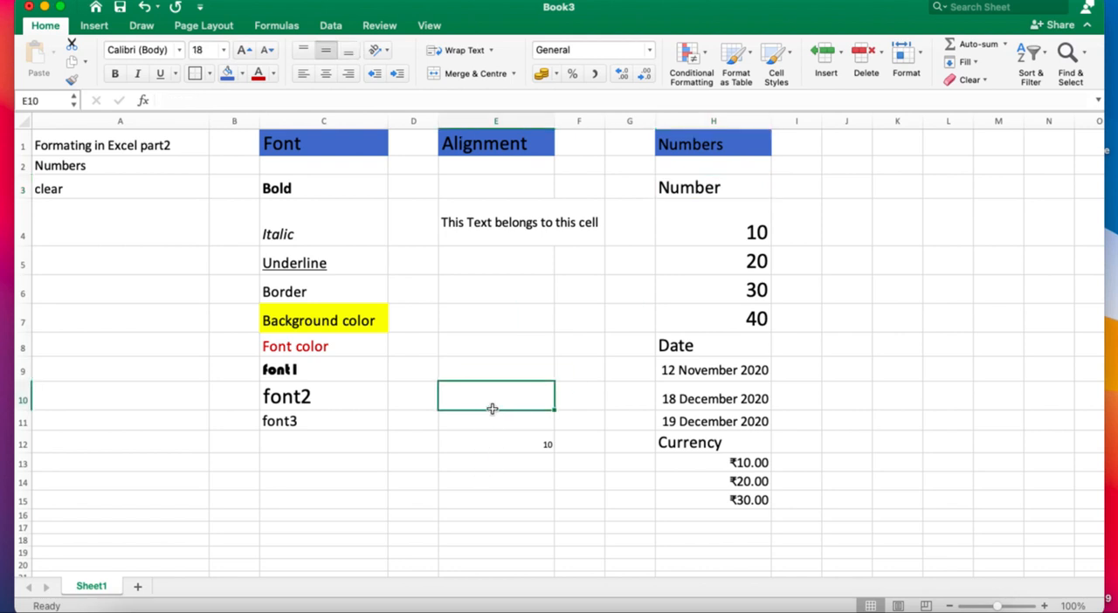
pyautogui.click(495, 369)
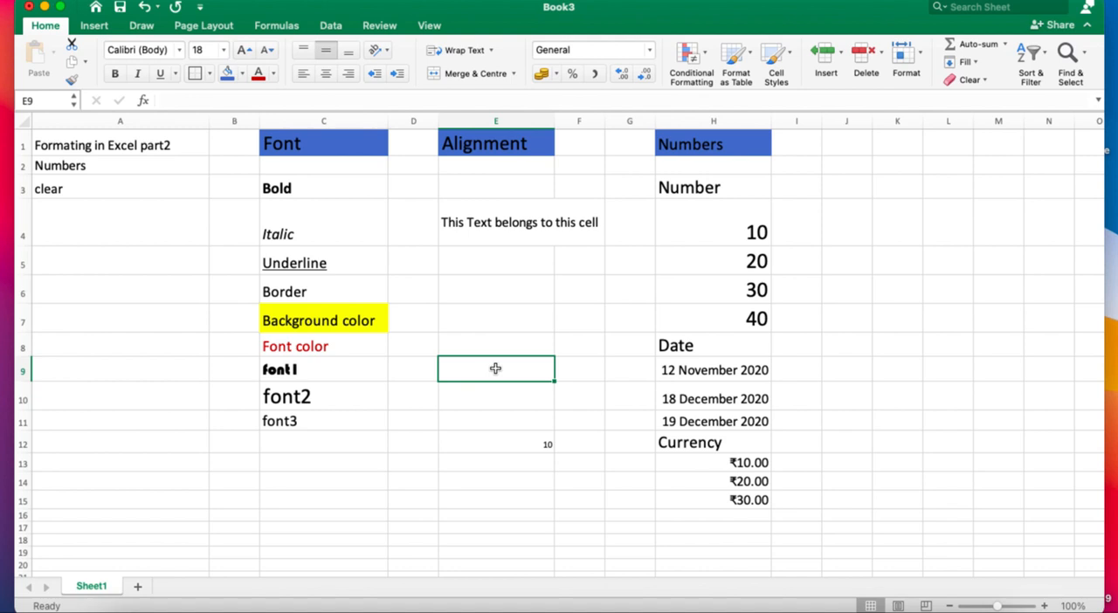
pyautogui.write('TRUE')
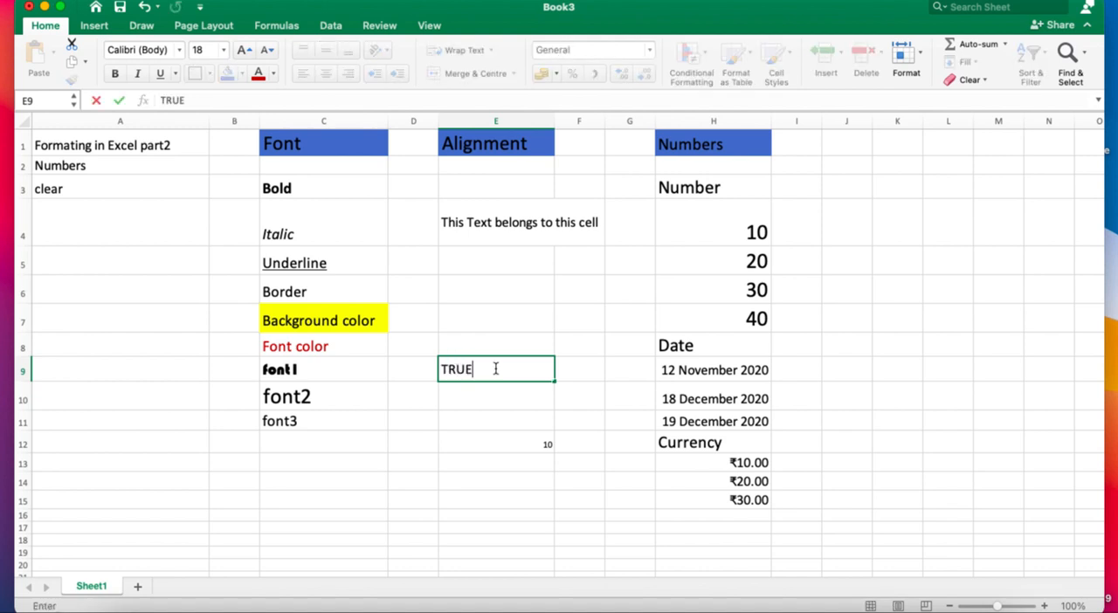
pyautogui.press('Return')
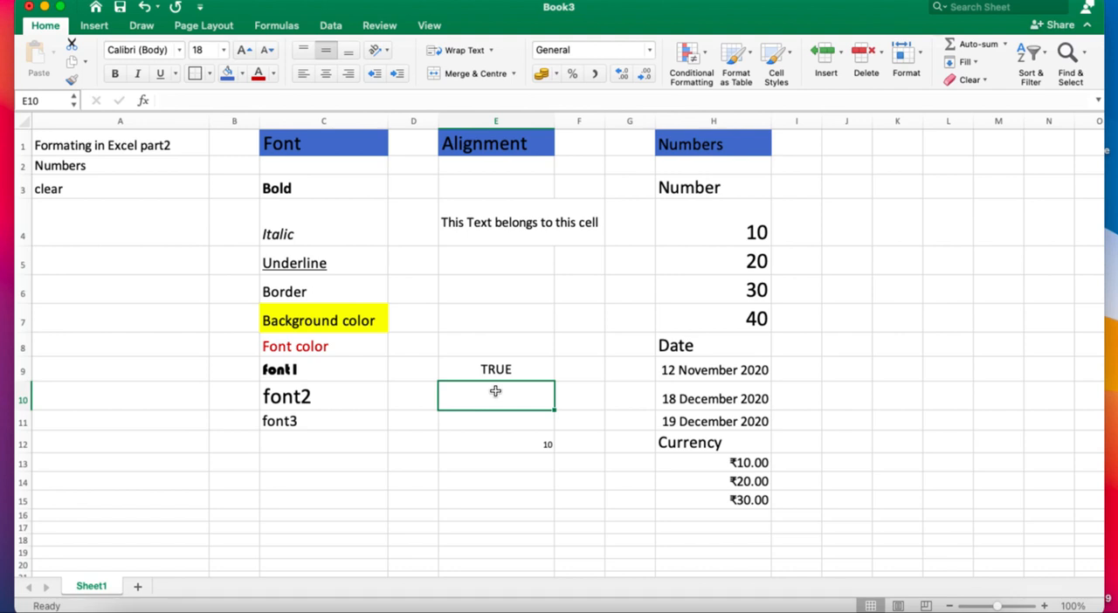
pyautogui.write('False')
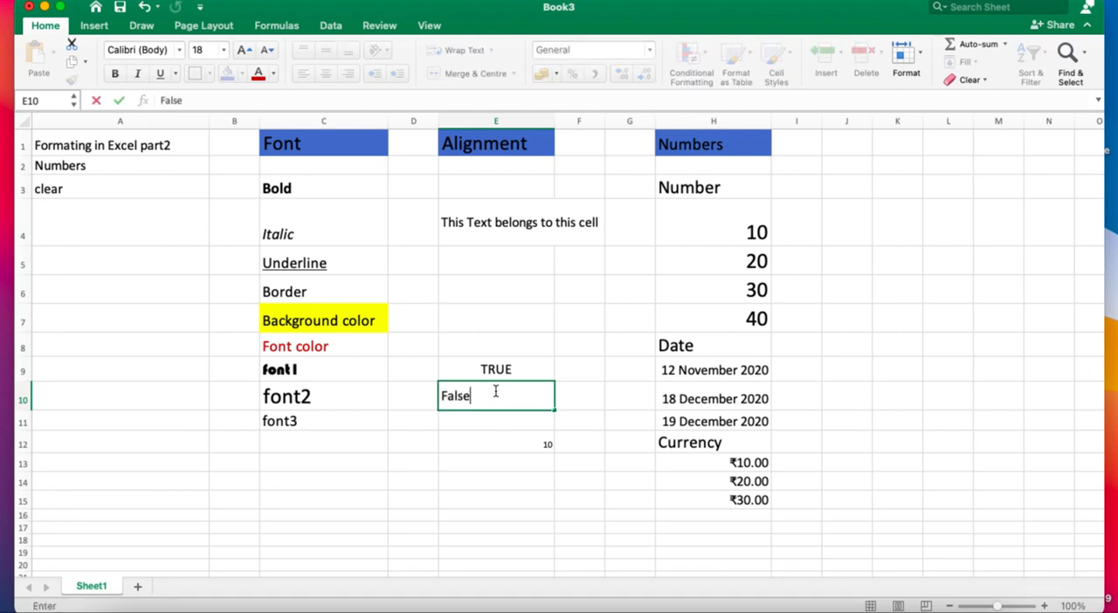
pyautogui.press('Return')
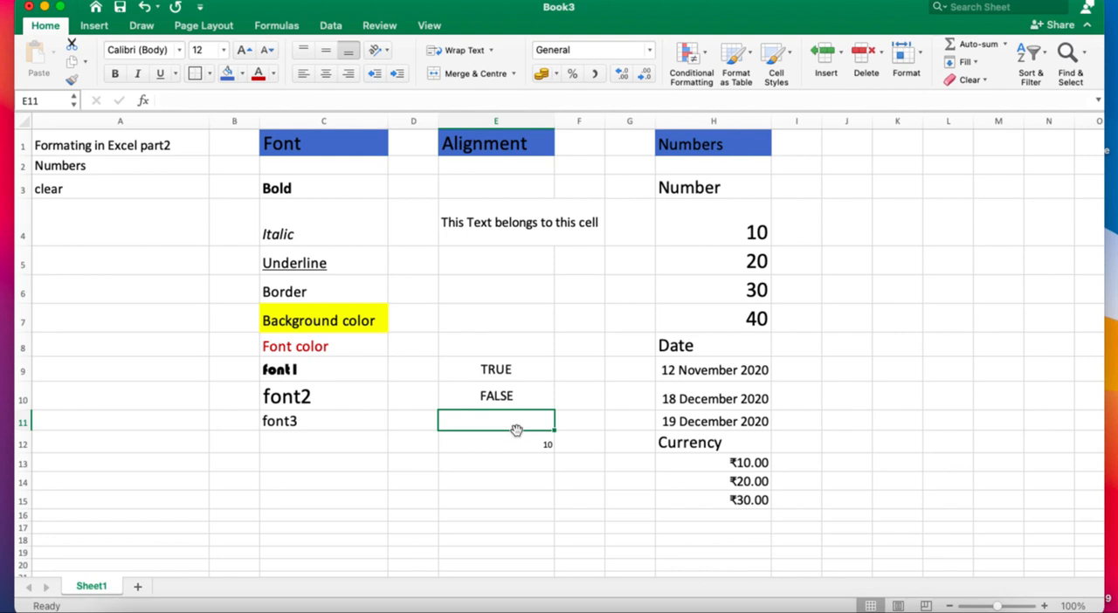
# Delete the text of the Bold sample in C3 while keeping the cell's formatting.
pyautogui.click(286, 187)
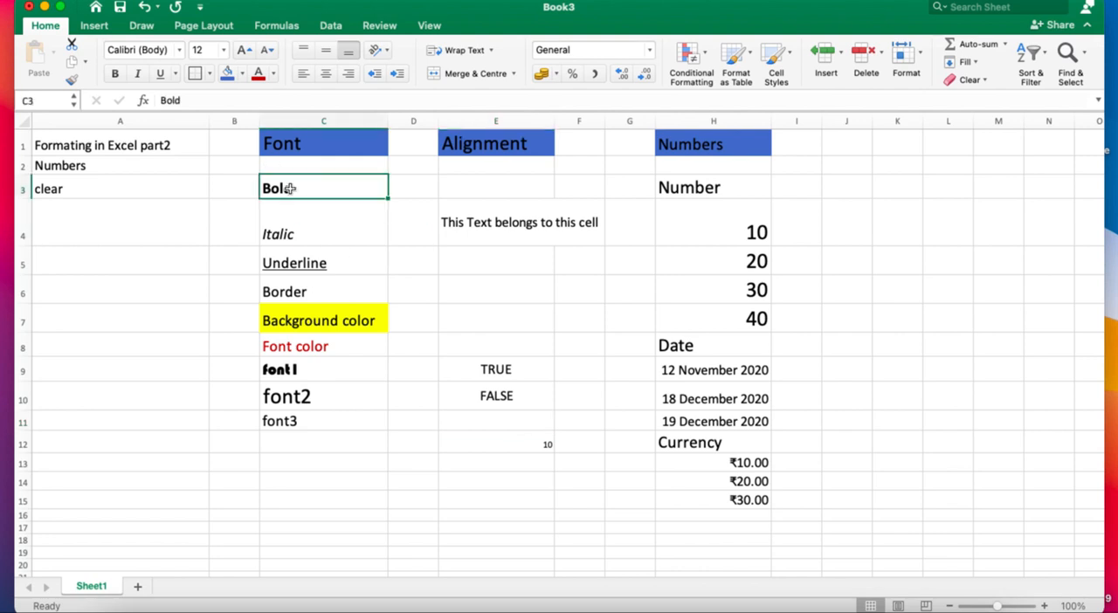
pyautogui.press('Down')
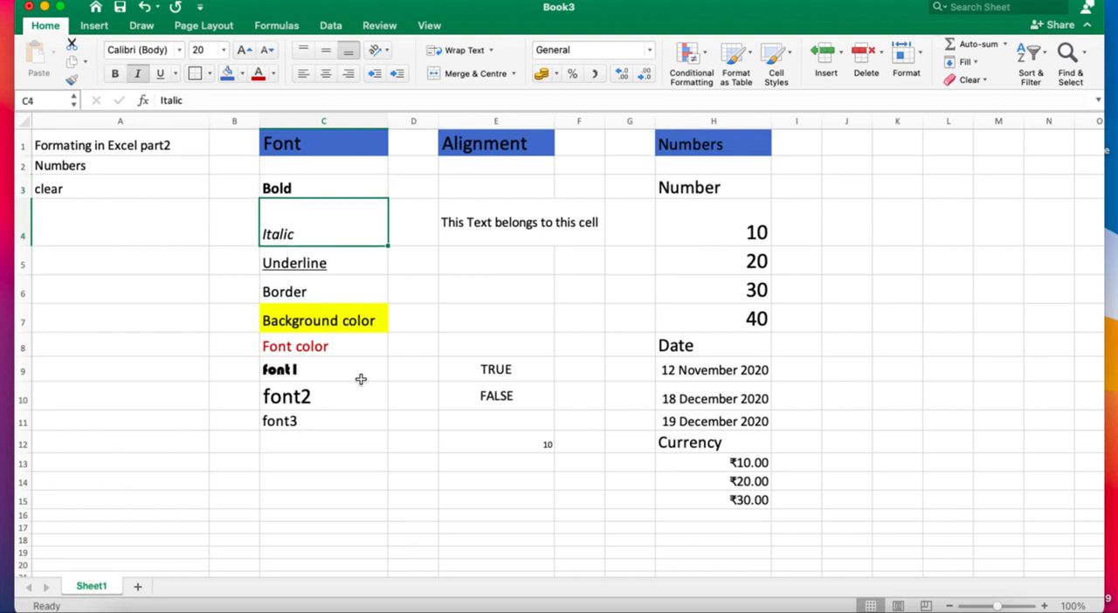
pyautogui.click(302, 179)
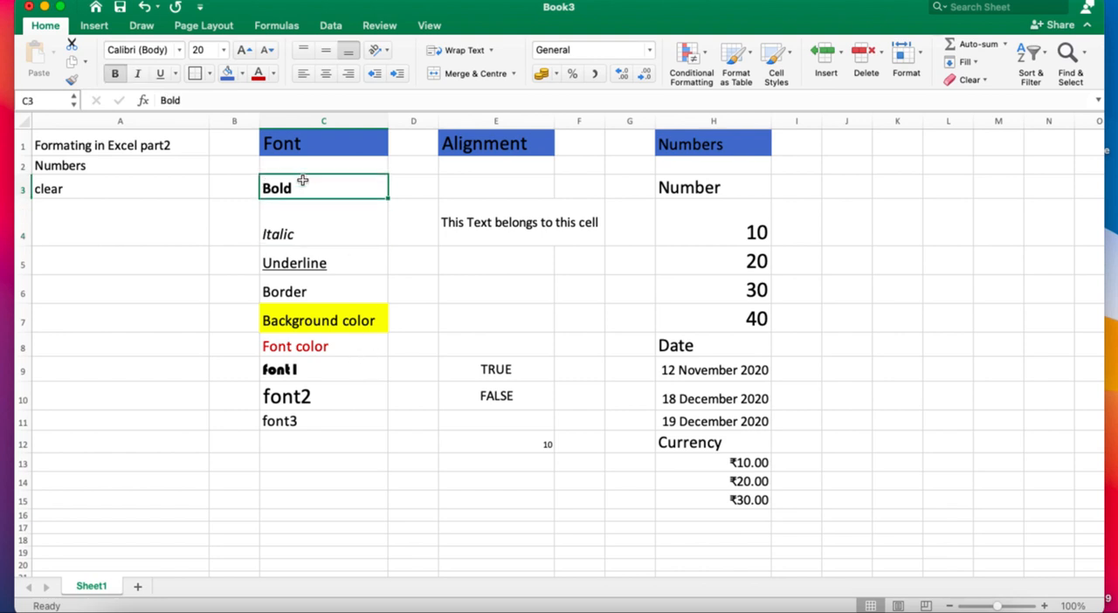
pyautogui.press('Down')
pyautogui.click(297, 187)
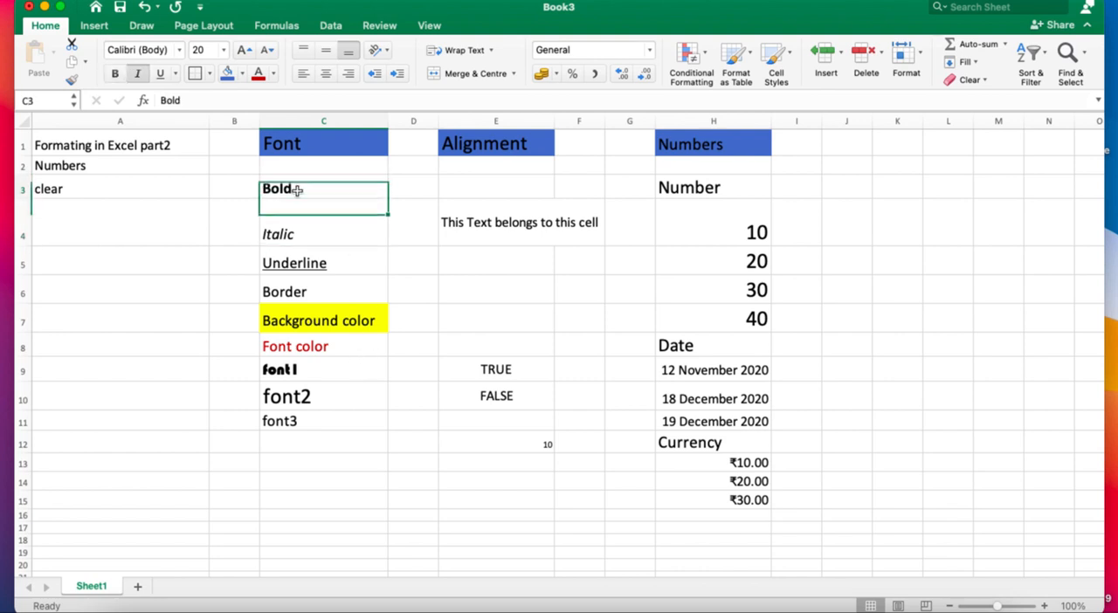
pyautogui.press('Delete')
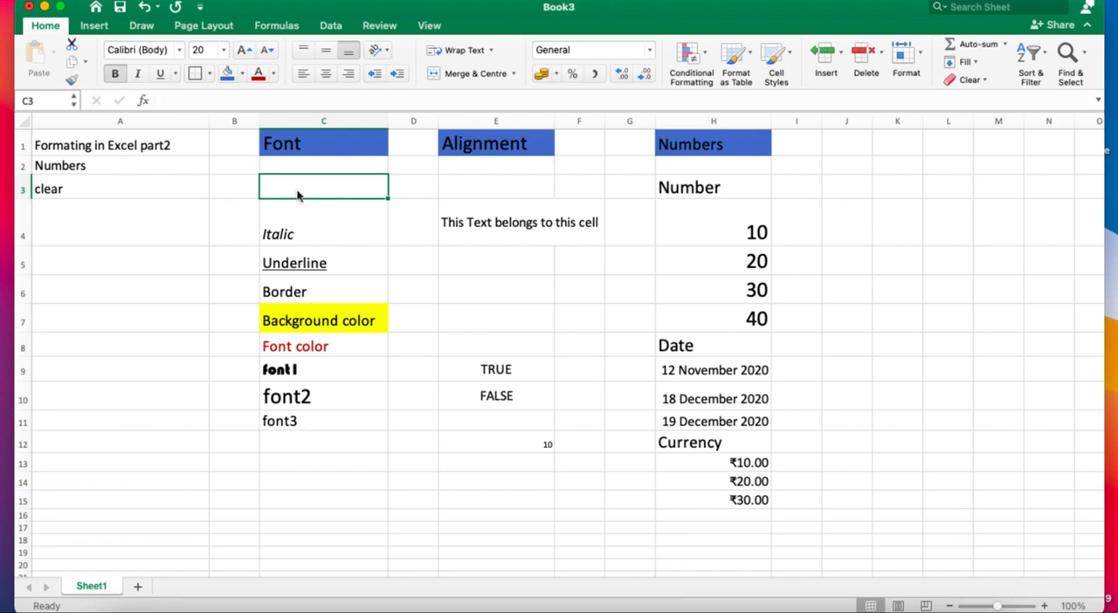
# Enter the trial text gfghvhj in the emptied cell C3 to test its formatting, and erase it.
pyautogui.click(309, 241)
pyautogui.click(327, 187)
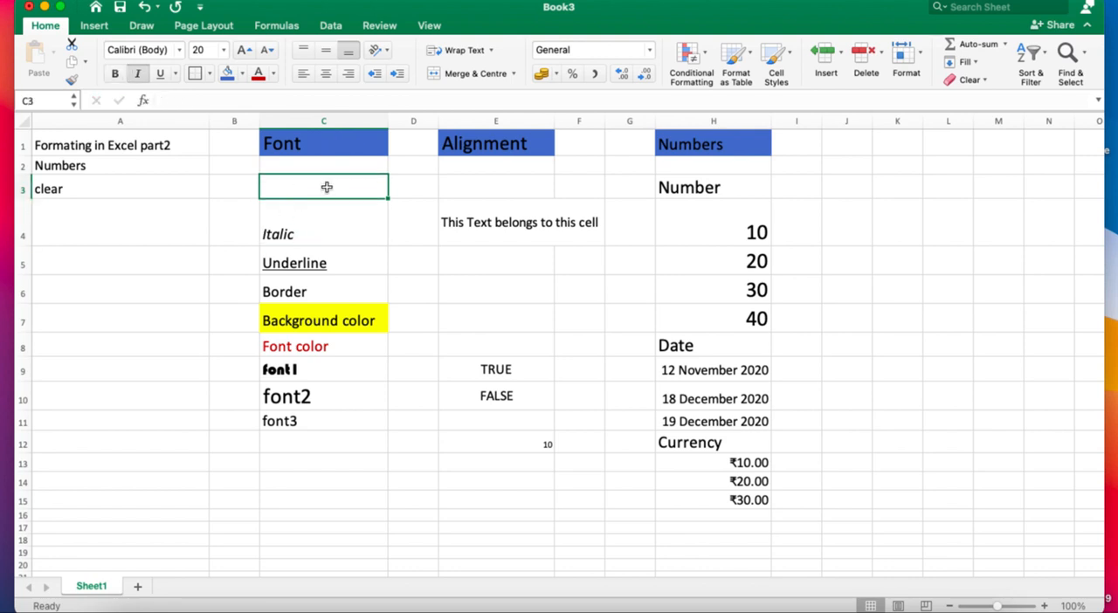
pyautogui.write('vhj')
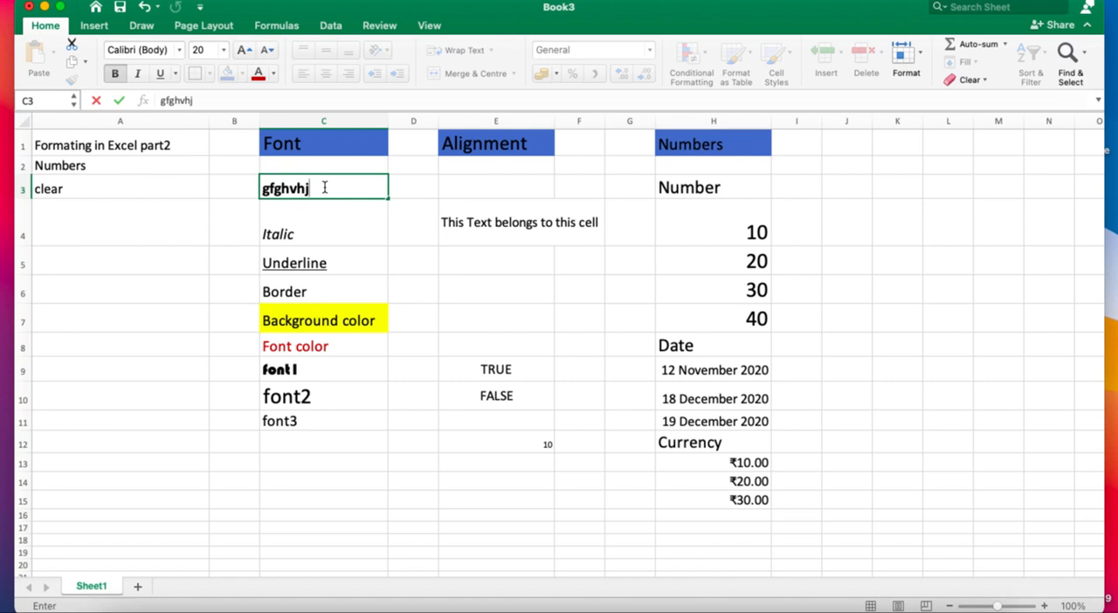
pyautogui.press('BackSpace')
pyautogui.press('BackSpace')
pyautogui.press('BackSpace')
pyautogui.press('BackSpace')
pyautogui.press('BackSpace')
pyautogui.press('BackSpace')
pyautogui.press('BackSpace')
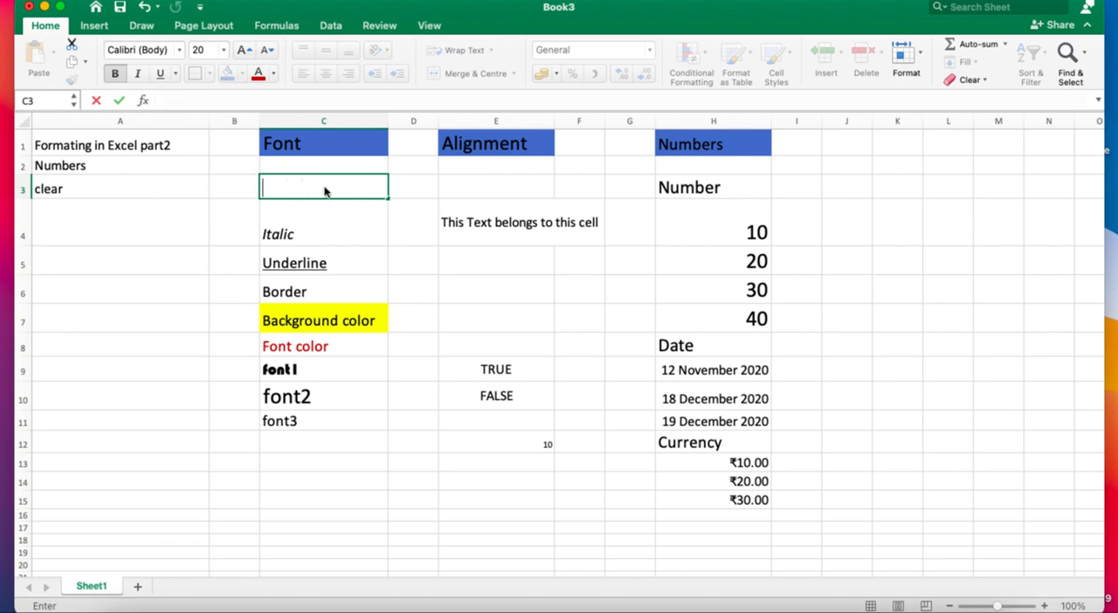
# Undo the deletion in C3 to restore the Bold sample, and view the available Clear options.
pyautogui.click(206, 243)
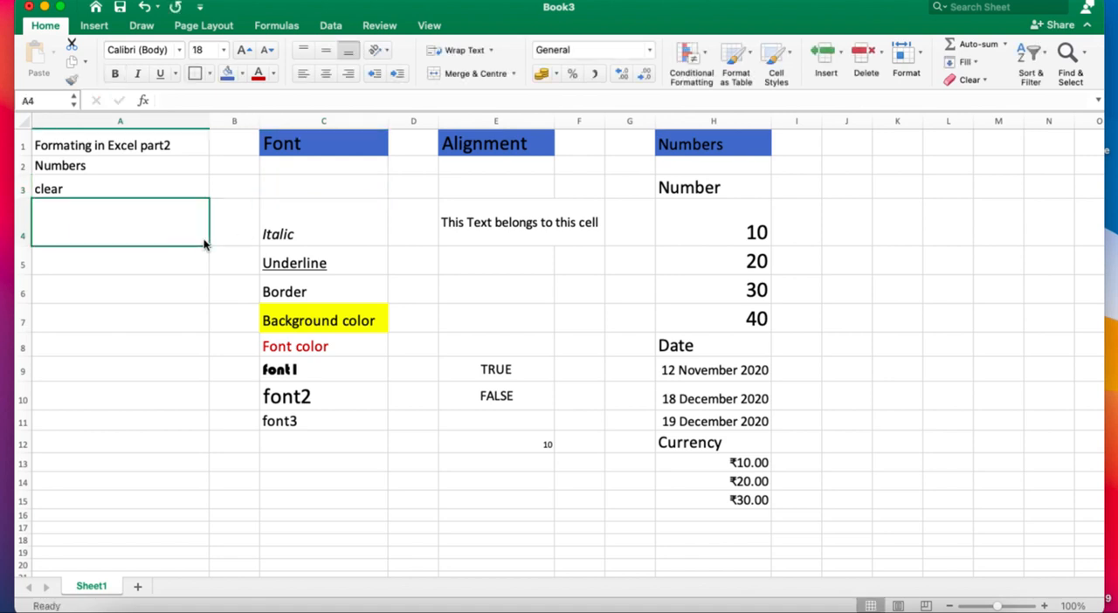
pyautogui.press('super+z')
pyautogui.press('super+z')
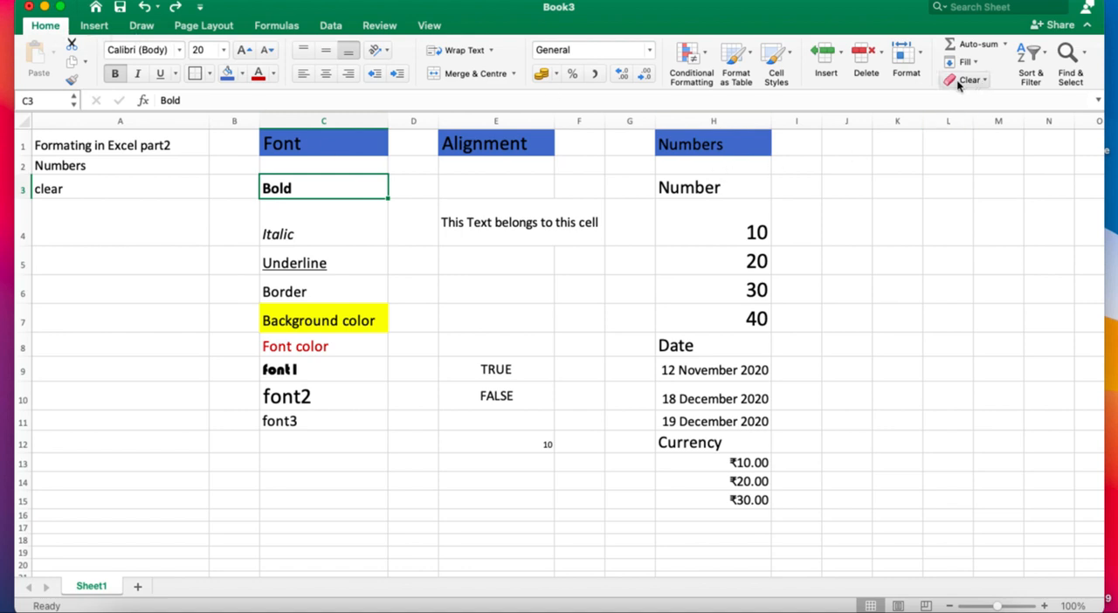
pyautogui.click(986, 80)
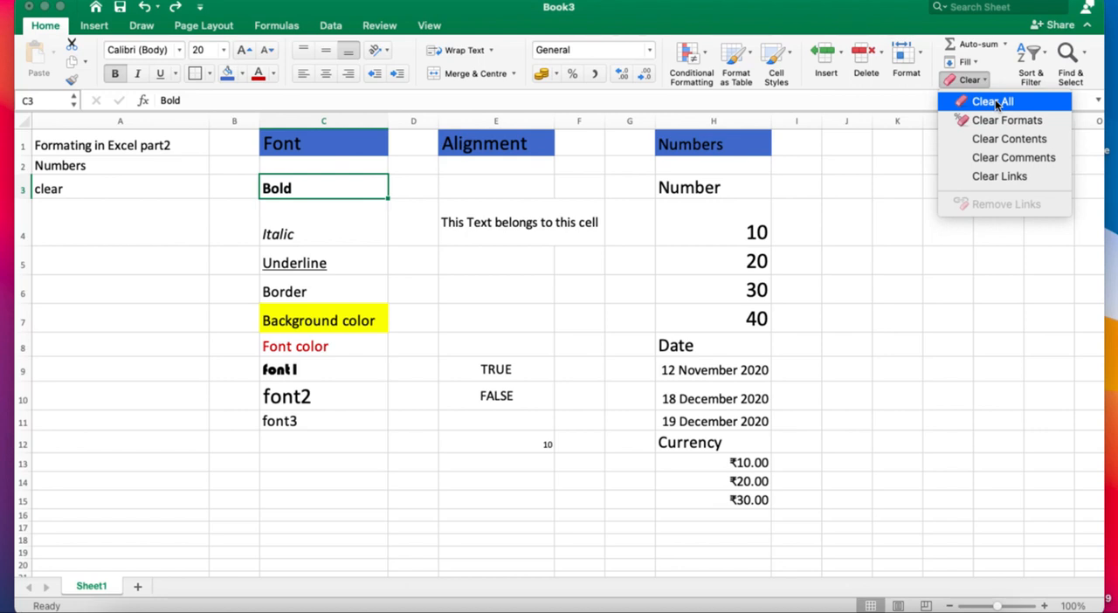
pyautogui.click(553, 295)
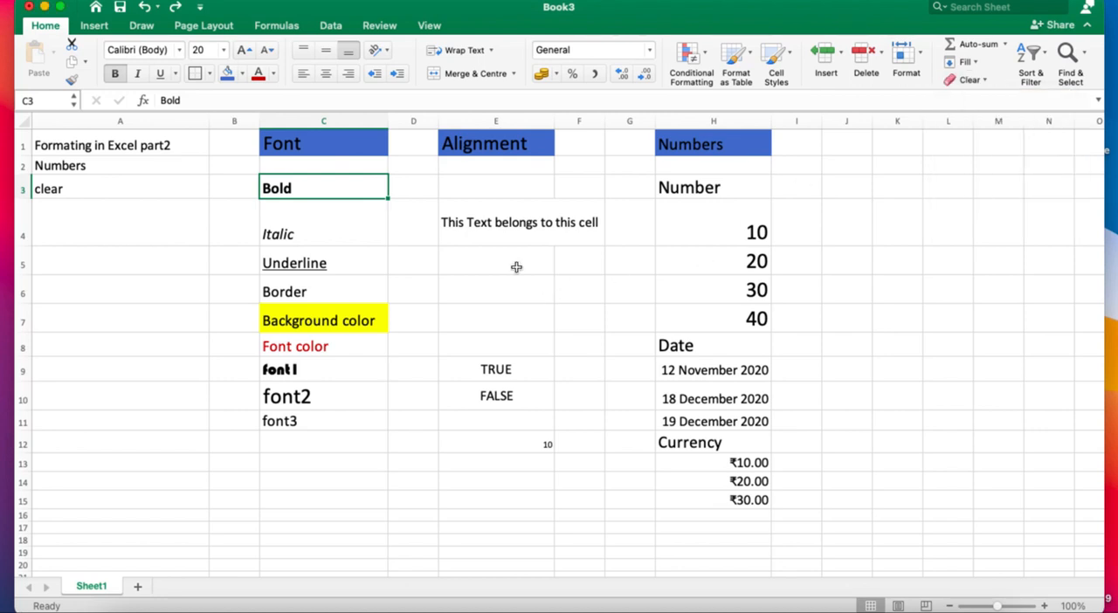
# Clear both the contents and the formatting of the Bold sample in C3 with Clear All.
pyautogui.click(299, 234)
pyautogui.click(285, 186)
pyautogui.click(984, 82)
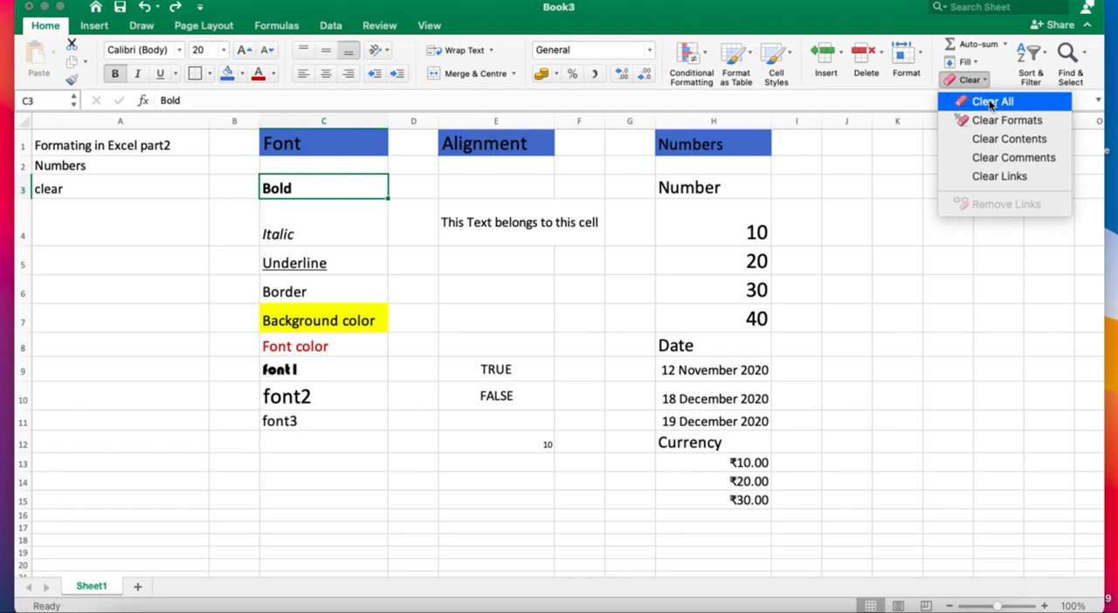
pyautogui.click(991, 102)
pyautogui.click(970, 358)
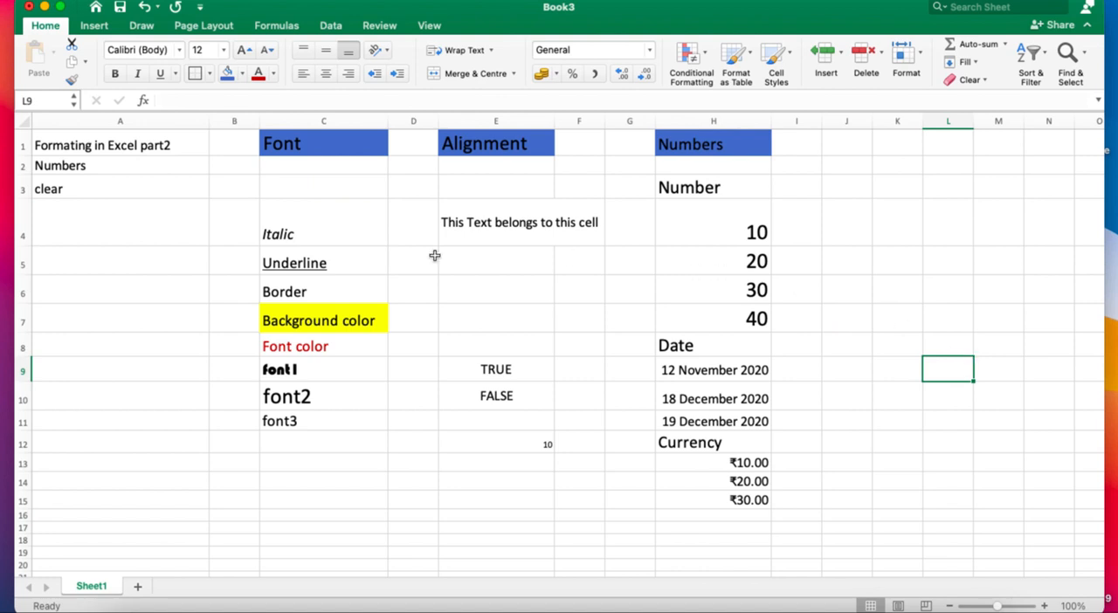
# Enter the trial text fthgfyjhbvjh in the fully cleared cell C3, and erase it.
pyautogui.click(319, 191)
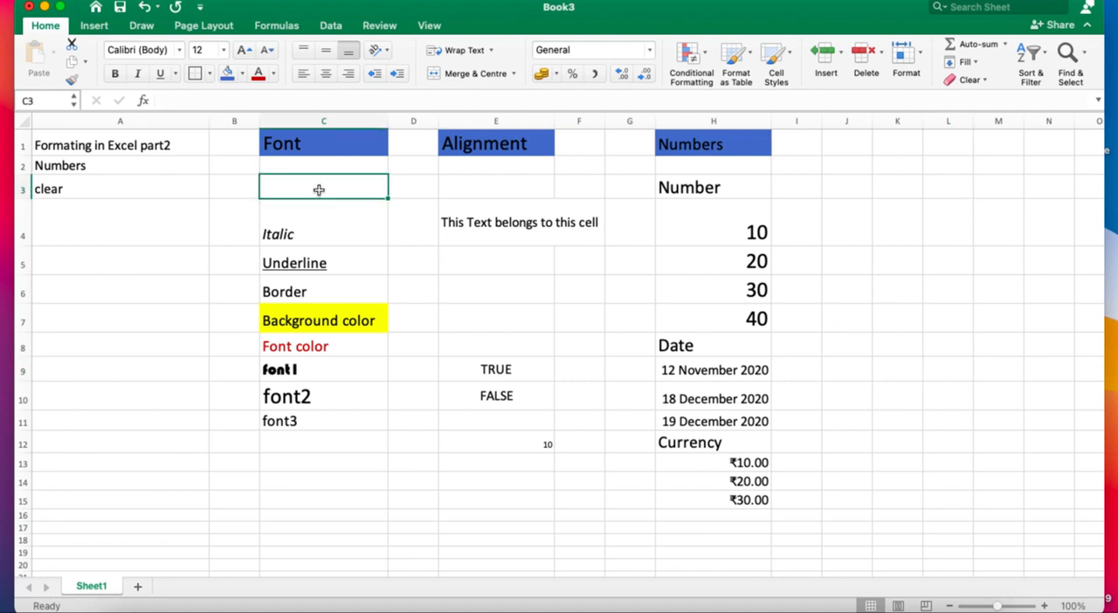
pyautogui.write('fthgfyjhbvjh')
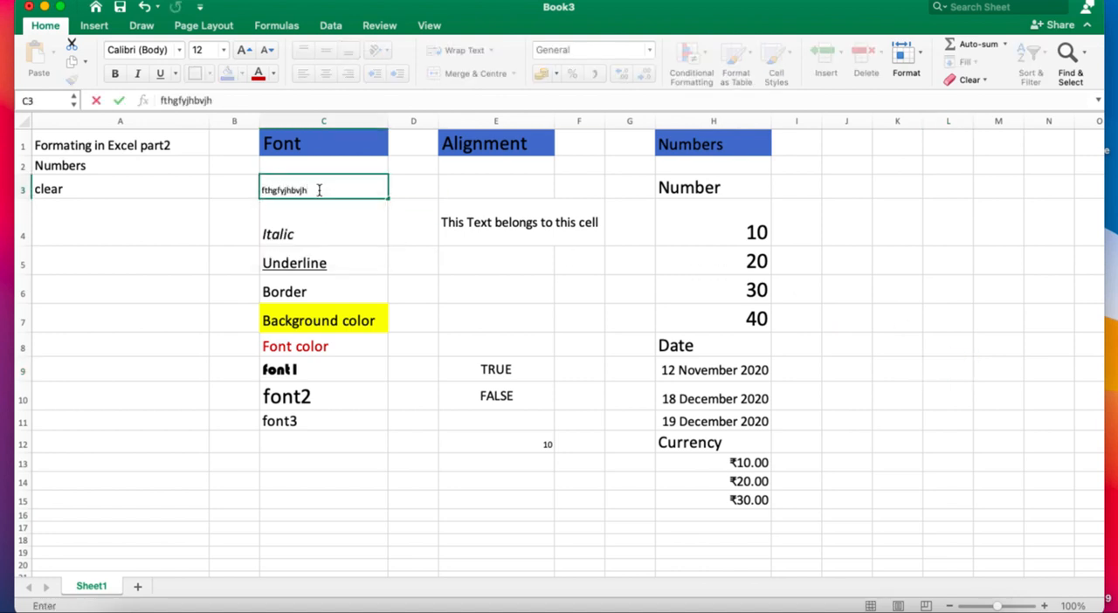
pyautogui.press('BackSpace')
pyautogui.press('BackSpace')
pyautogui.press('BackSpace')
pyautogui.press('BackSpace')
pyautogui.press('BackSpace')
pyautogui.press('BackSpace')
pyautogui.press('BackSpace')
pyautogui.press('BackSpace')
pyautogui.press('BackSpace')
pyautogui.press('BackSpace')
pyautogui.press('BackSpace')
pyautogui.press('BackSpace')
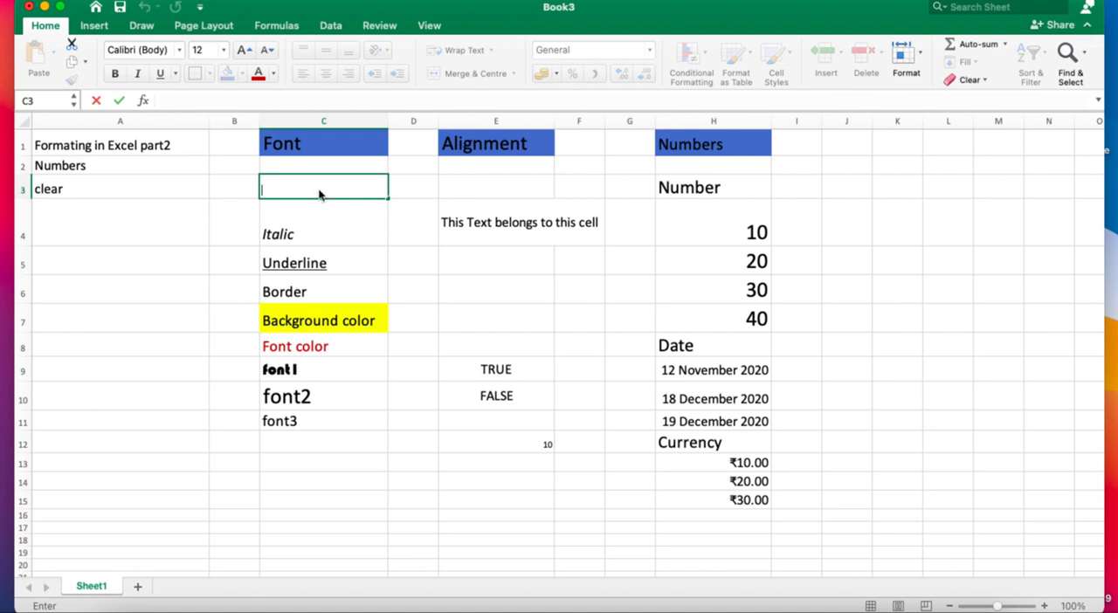
# Leave the cell and undo the Clear All so that C3 holds the formatted Bold sample again.
pyautogui.click(222, 200)
pyautogui.press('Right')
pyautogui.write('Bold')
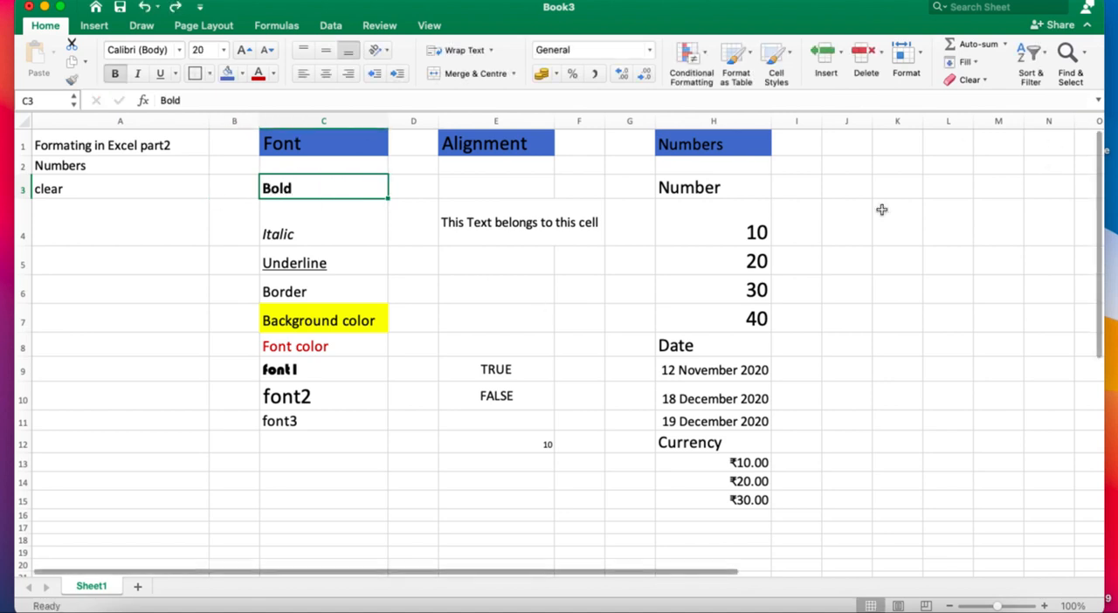
pyautogui.click(324, 207)
pyautogui.click(312, 181)
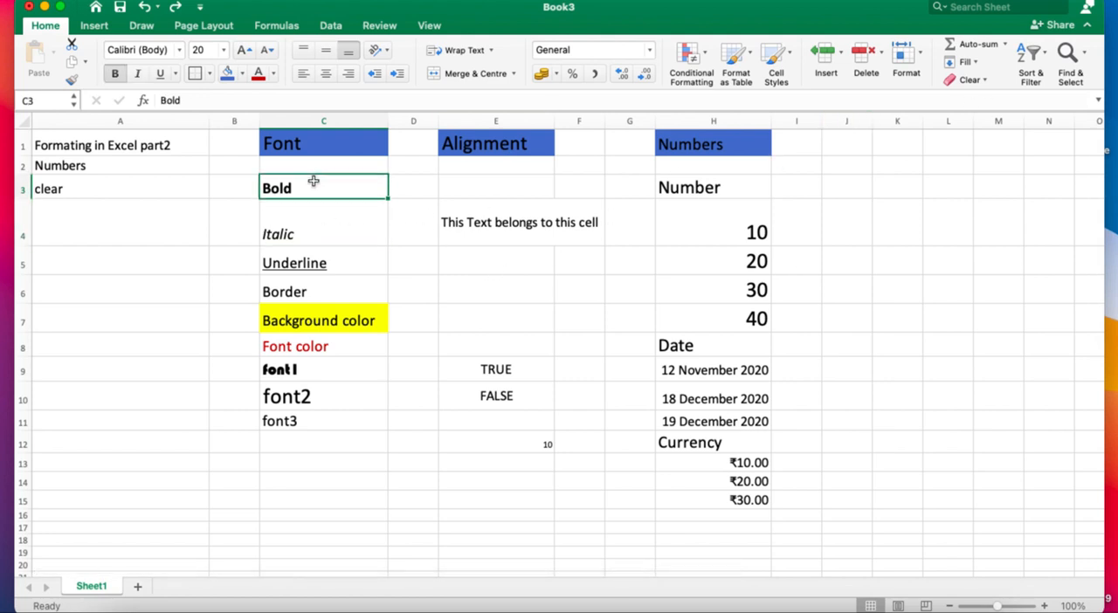
pyautogui.hotkey('shift', 'Down')
pyautogui.hotkey('shift', 'Down')
pyautogui.hotkey('shift', 'Down')
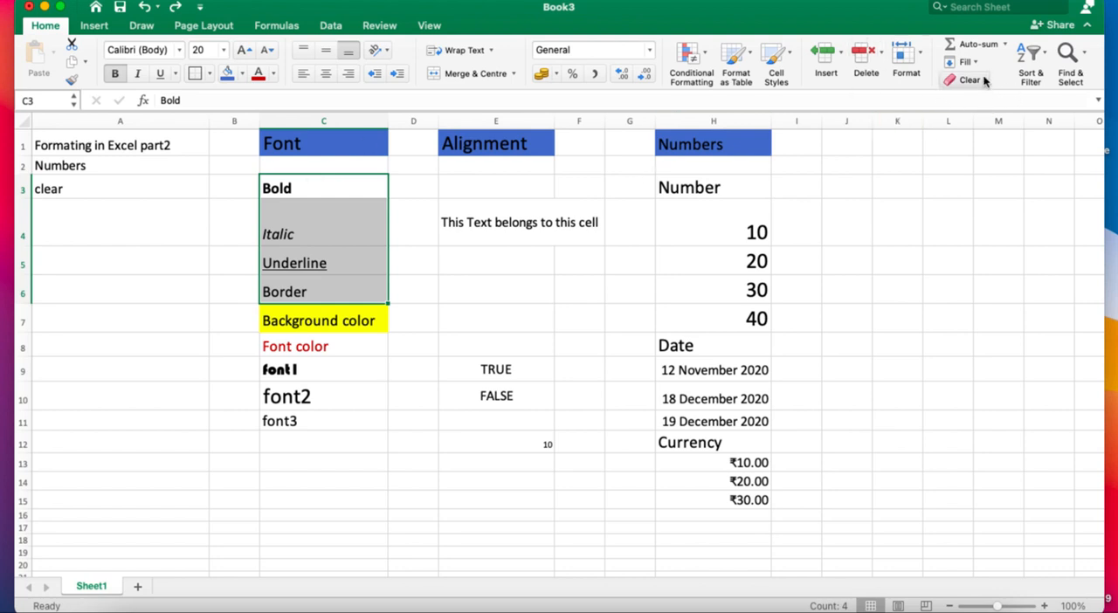
pyautogui.click(954, 186)
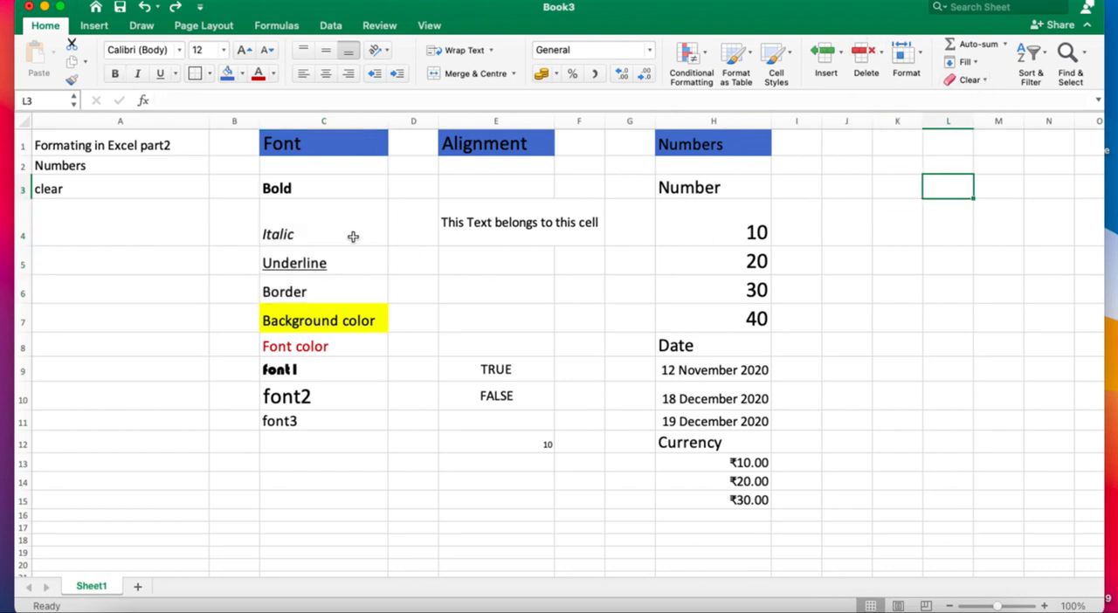
# Clear only the formats of the samples in C4:C7, and undo the clearing.
pyautogui.click(311, 232)
pyautogui.hotkey('shift', 'Down')
pyautogui.hotkey('shift', 'Down')
pyautogui.hotkey('shift', 'Down')
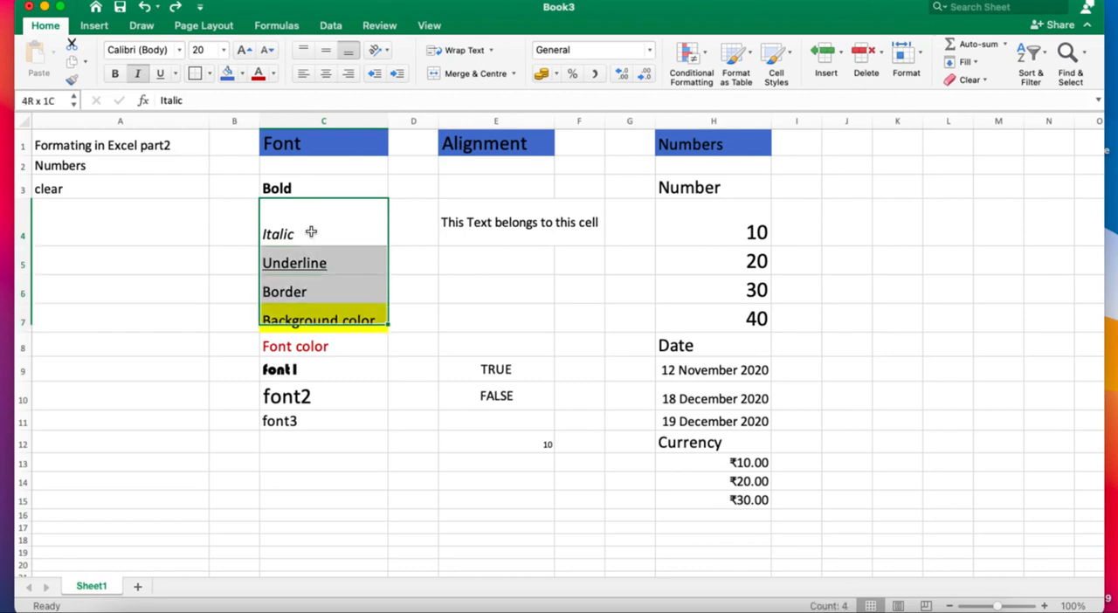
pyautogui.click(985, 79)
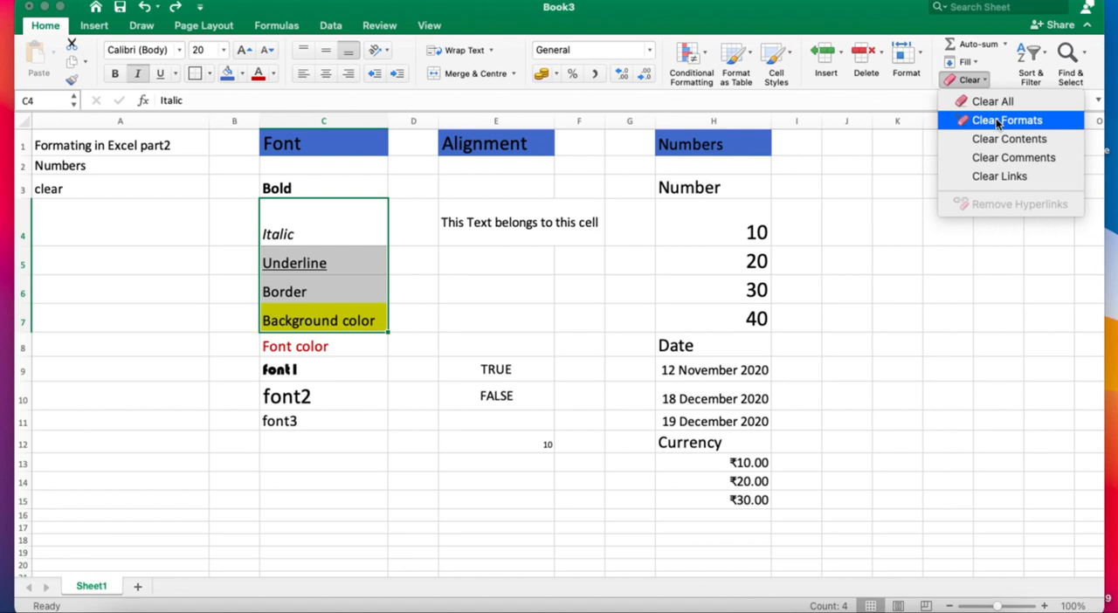
pyautogui.click(996, 120)
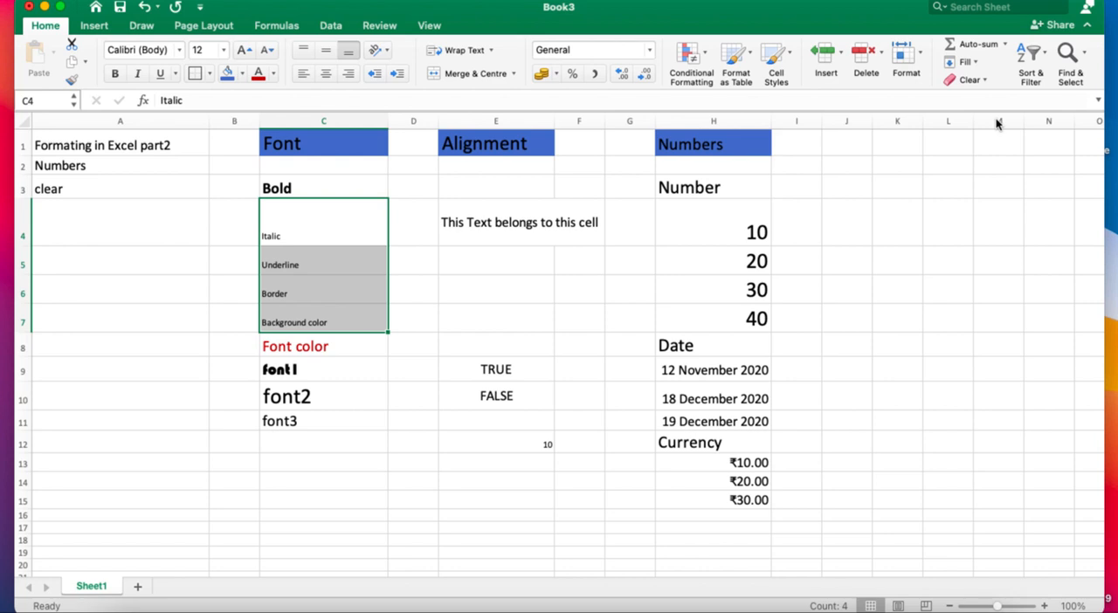
pyautogui.press('super+z')
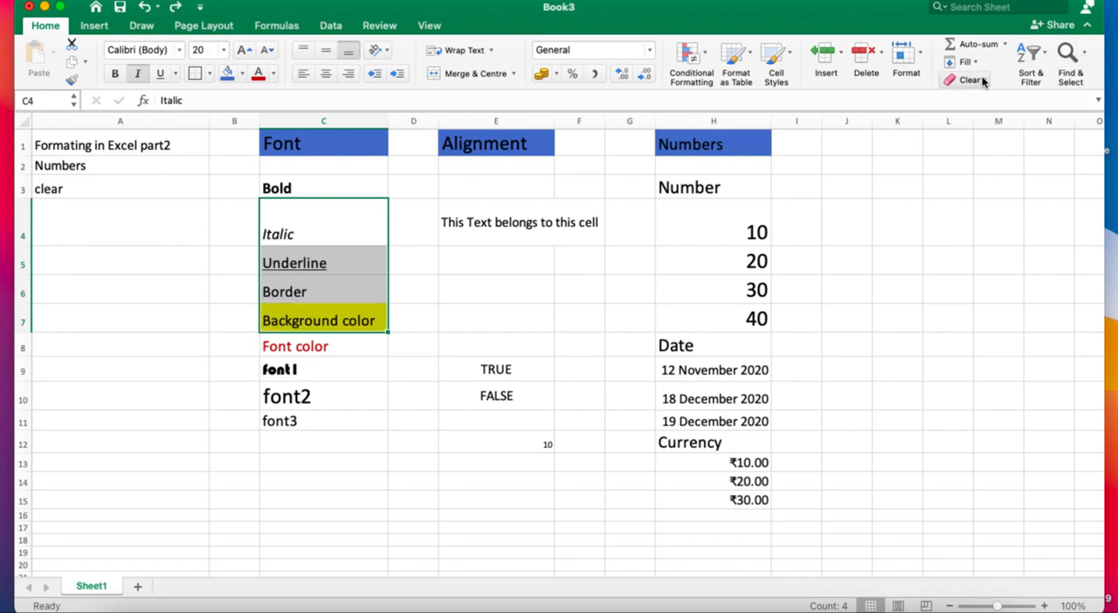
# Clear only the contents of C4:C7 while keeping the formatting, and undo the clearing.
pyautogui.click(979, 80)
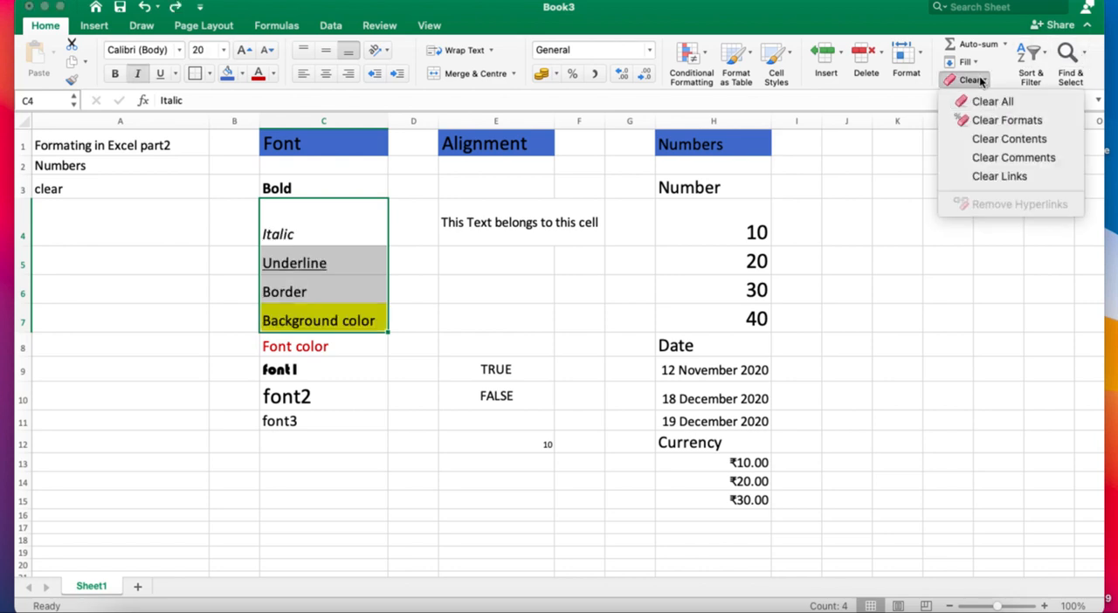
pyautogui.click(1004, 139)
pyautogui.click(544, 307)
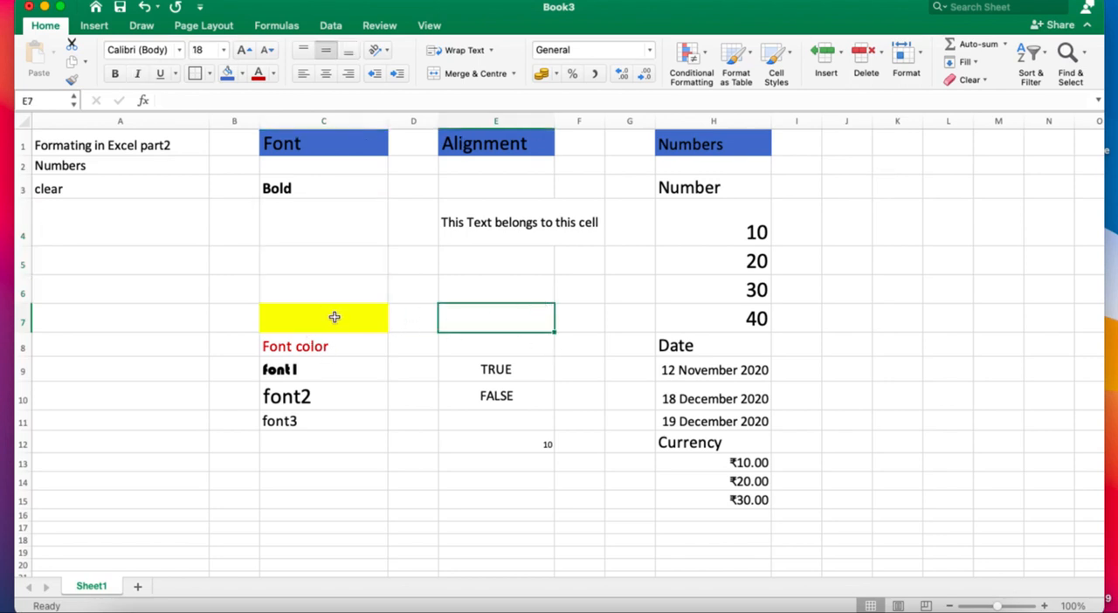
pyautogui.press('super+z')
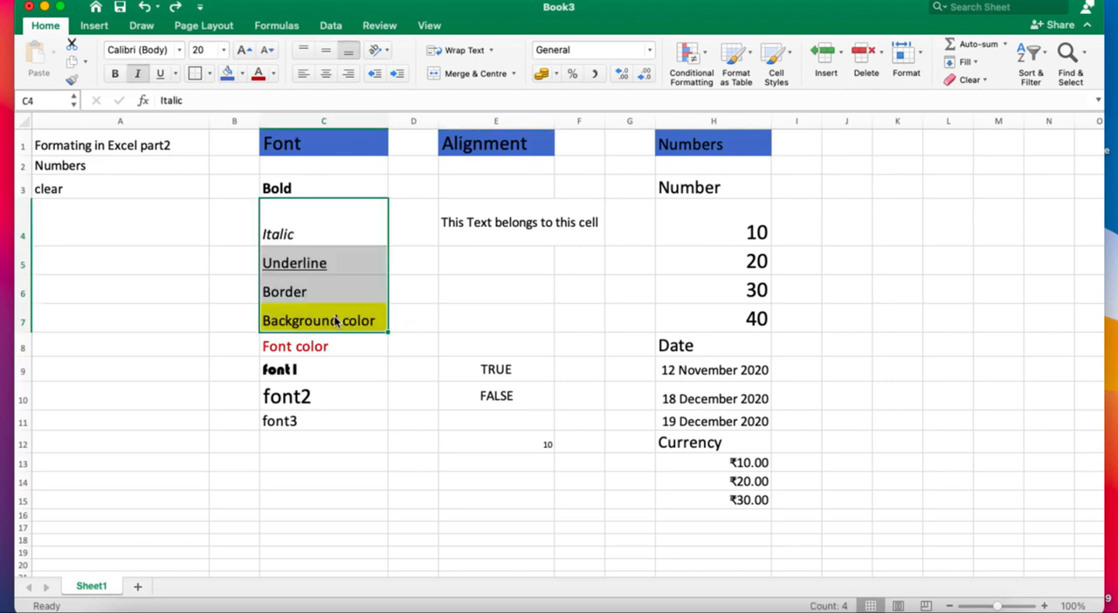
# Review the remaining Clear options for C4:C7, such as comments and links, without applying any.
pyautogui.click(984, 81)
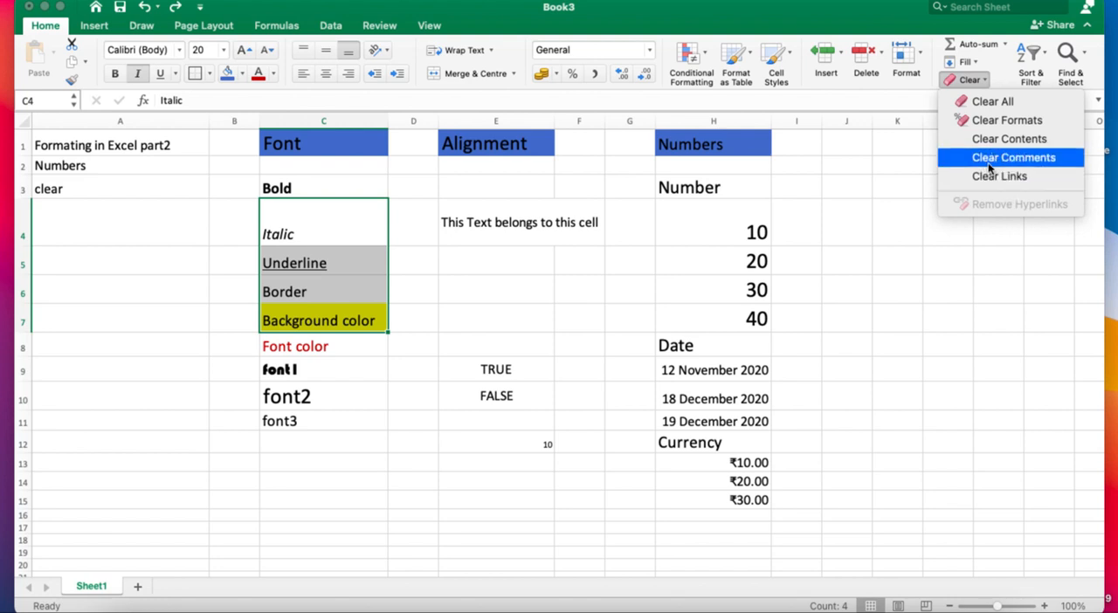
pyautogui.click(1003, 299)
pyautogui.click(901, 228)
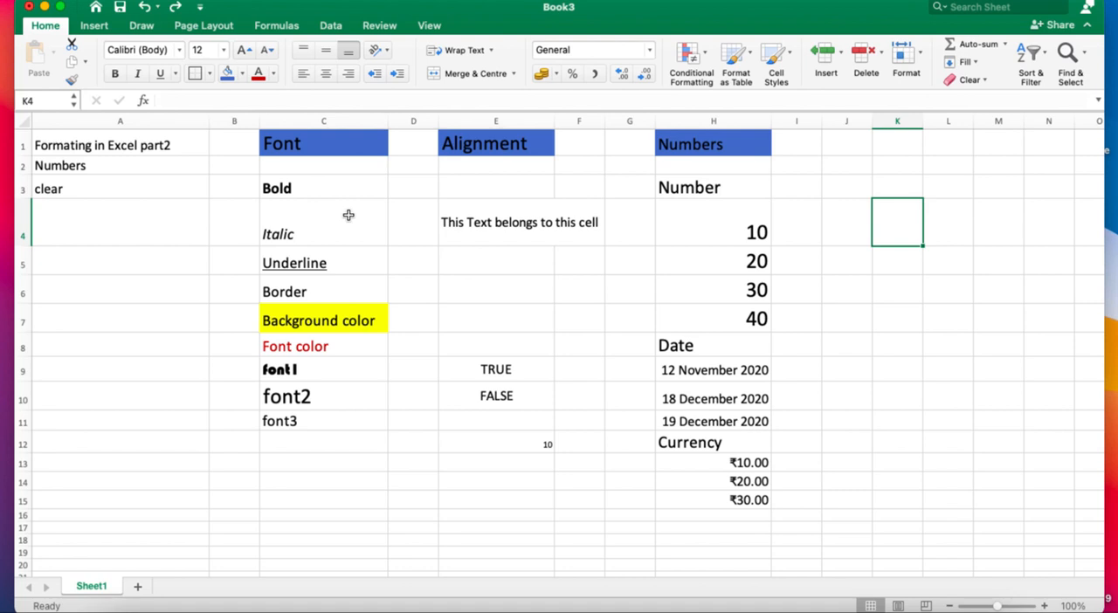
pyautogui.click(423, 466)
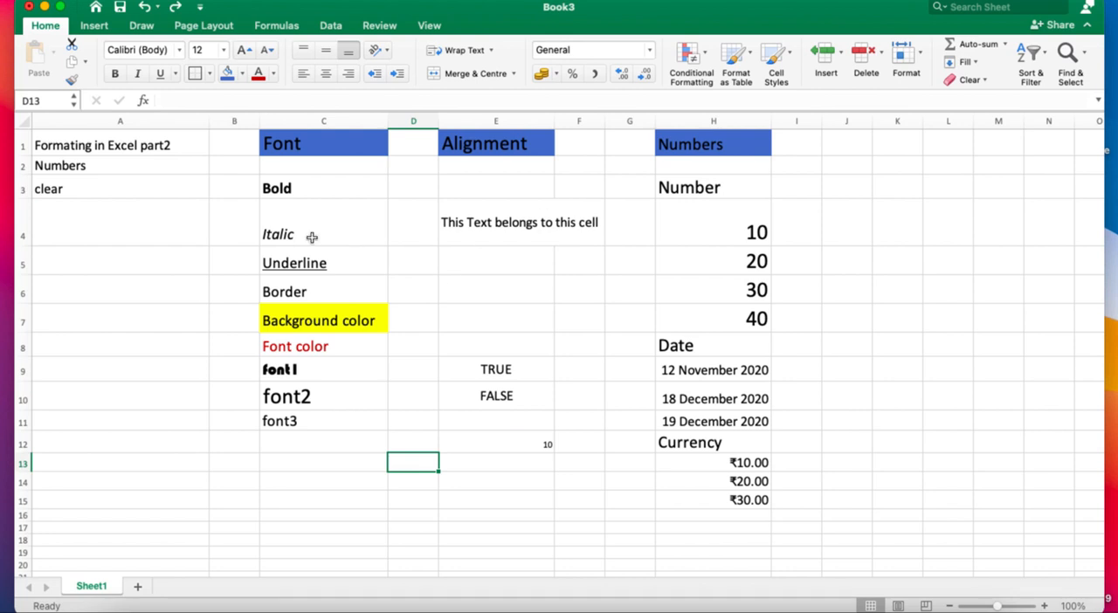
# Enter the number 10 in K1 and 89 in K2.
pyautogui.click(904, 146)
pyautogui.write('10')
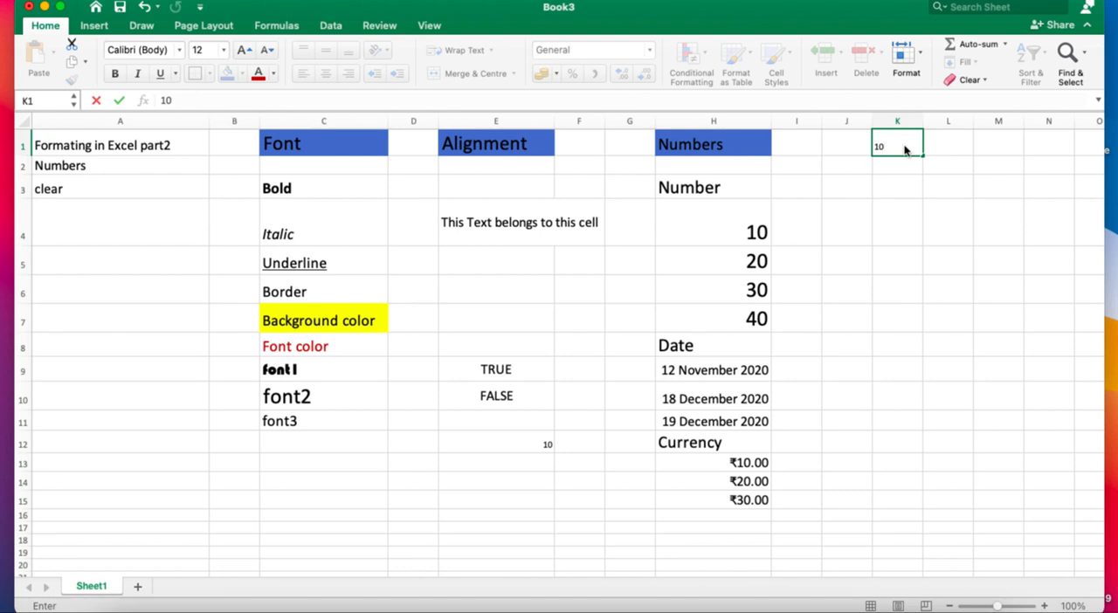
pyautogui.press('Return')
pyautogui.write('89')
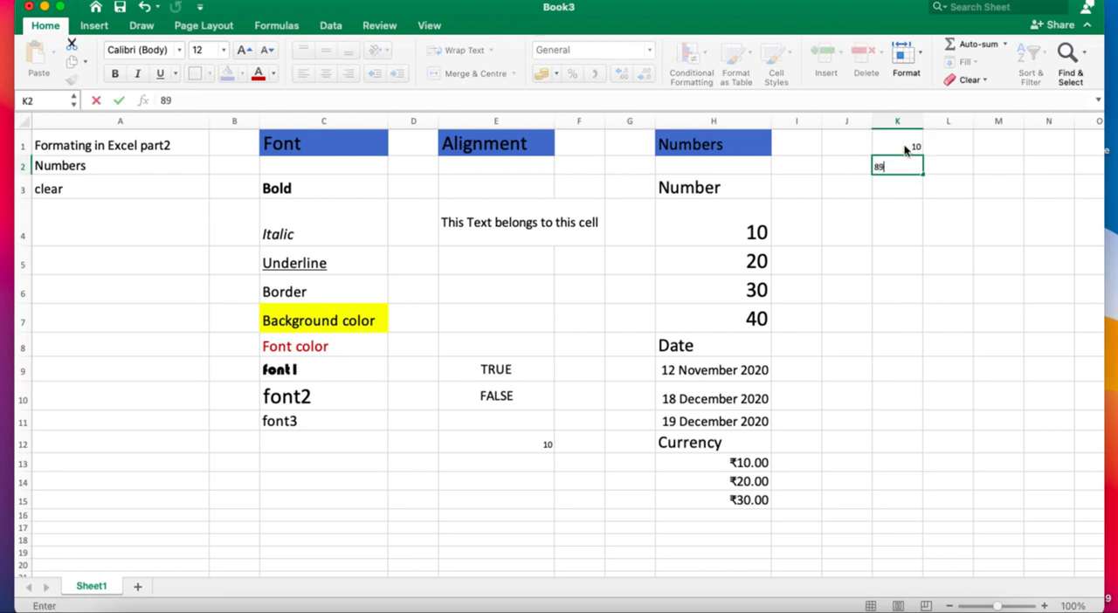
pyautogui.press('Return')
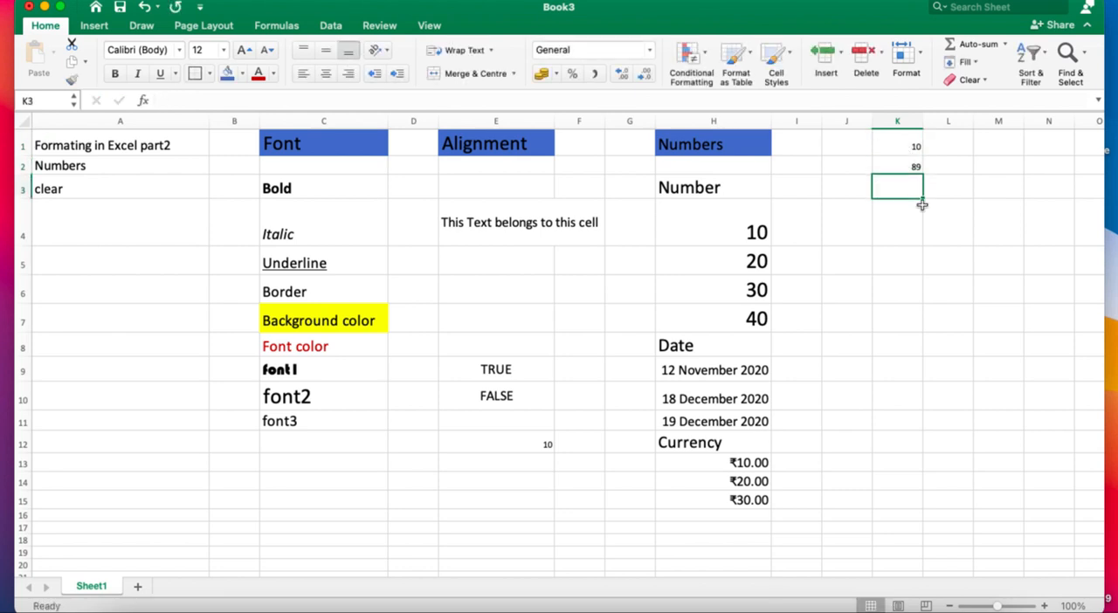
pyautogui.click(917, 283)
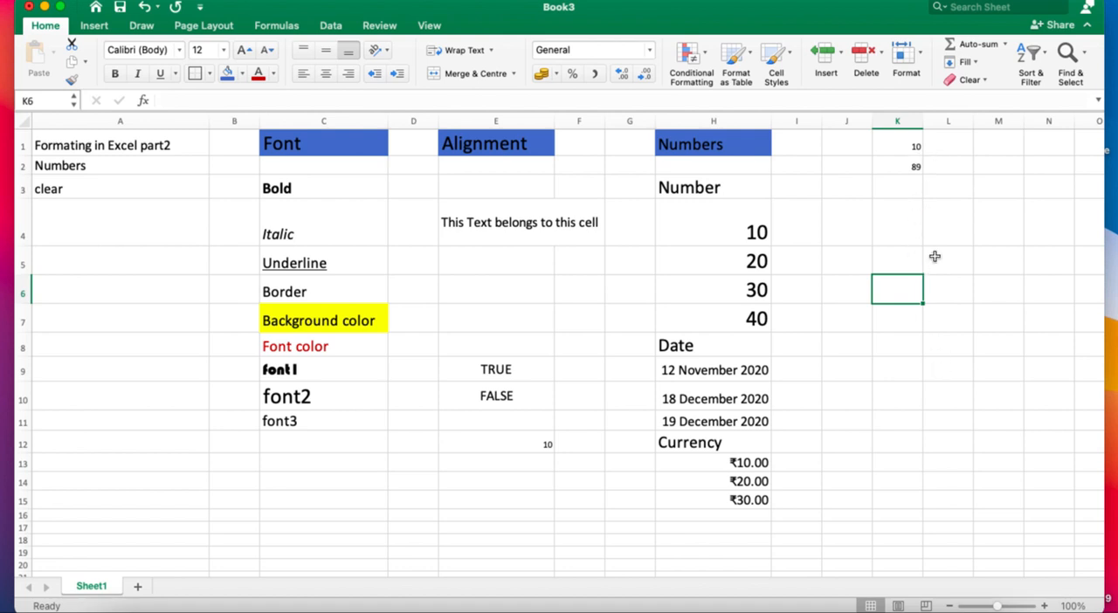
# Auto-fit column K to its contents, and reduce the height of row 4 to fit its text.
pyautogui.doubleClick(923, 116)
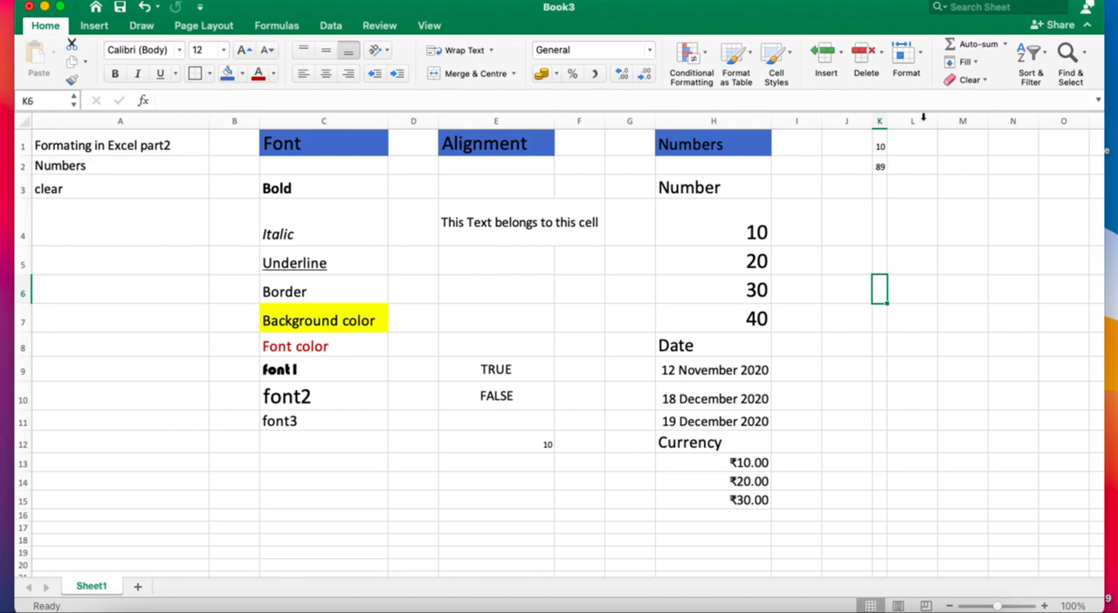
pyautogui.click(931, 202)
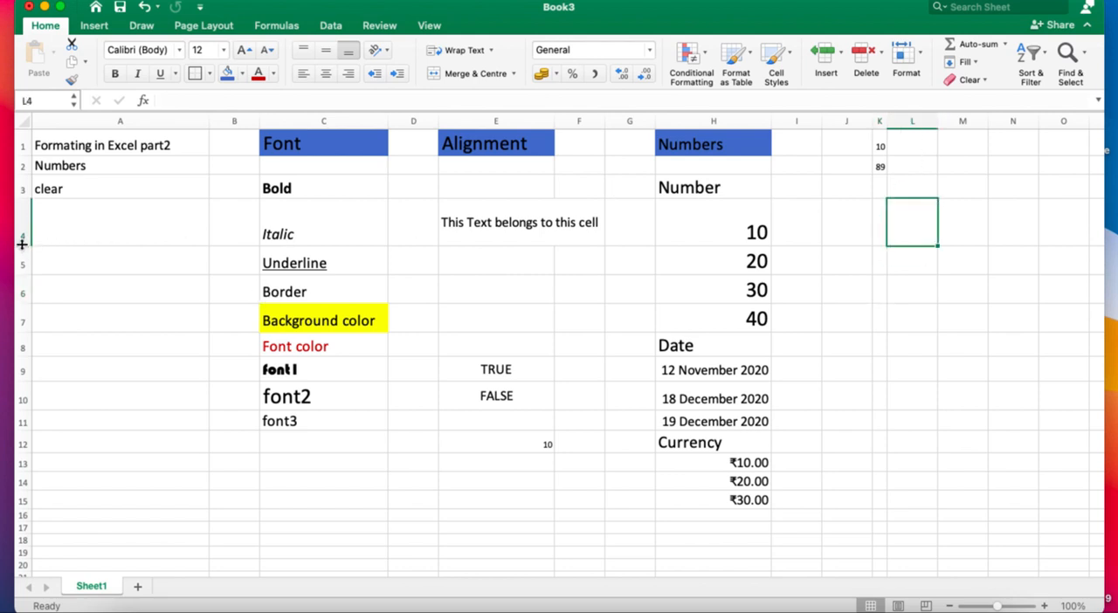
pyautogui.moveTo(22, 245); pyautogui.dragTo(22, 226)
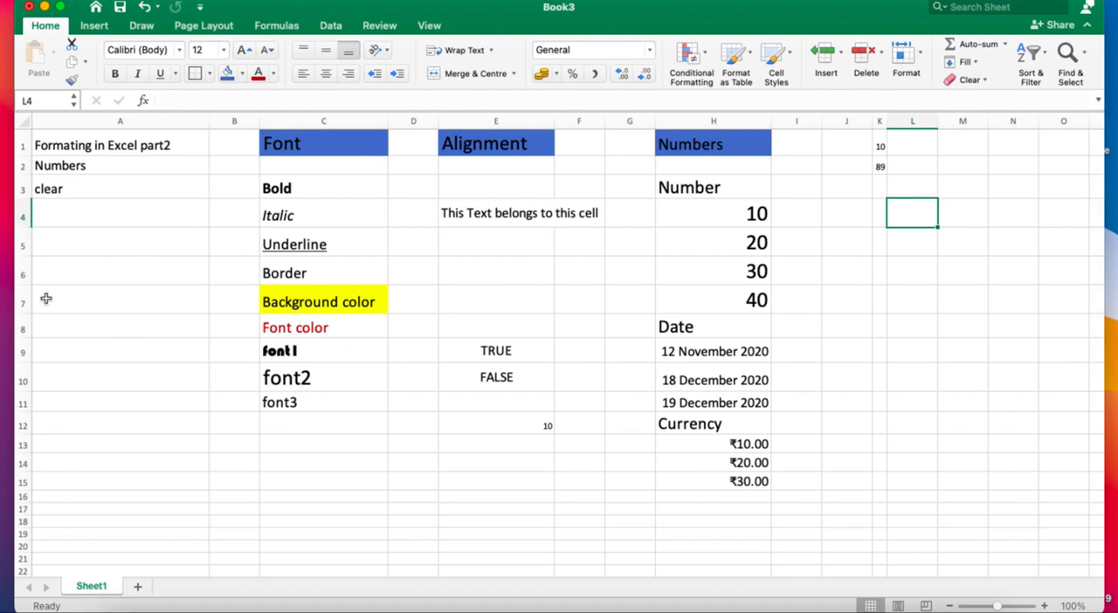
pyautogui.click(20, 308)
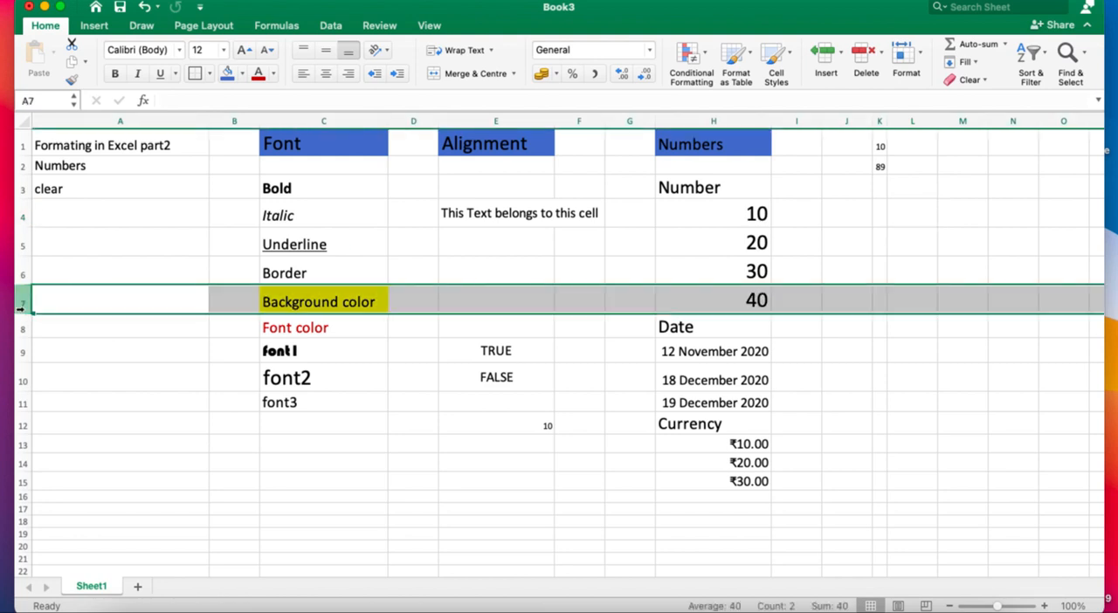
pyautogui.click(21, 328)
pyautogui.click(85, 280)
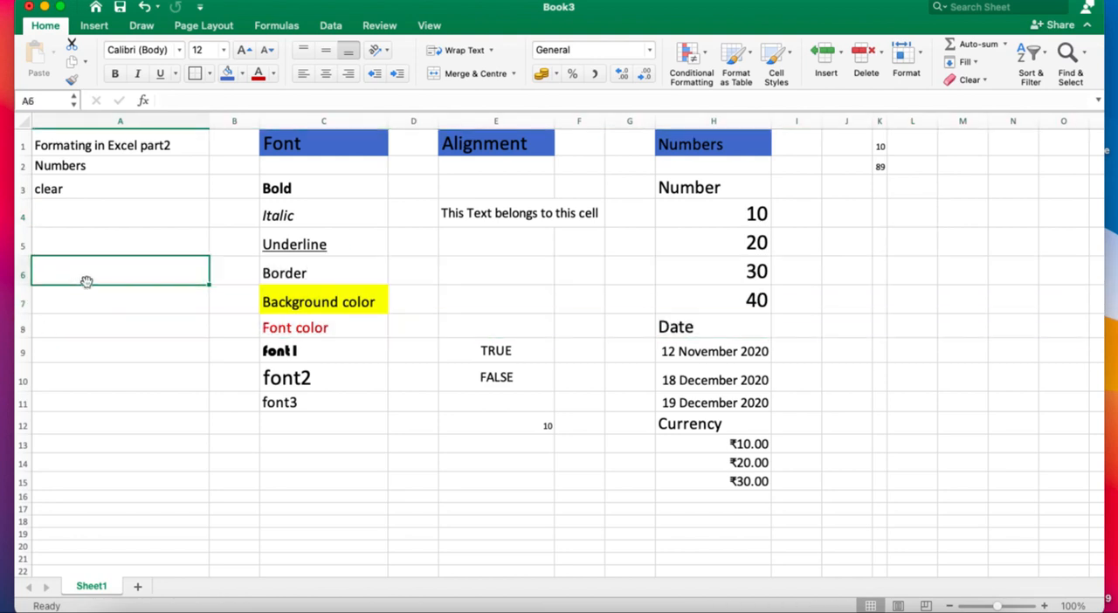
pyautogui.click(23, 311)
pyautogui.click(72, 296)
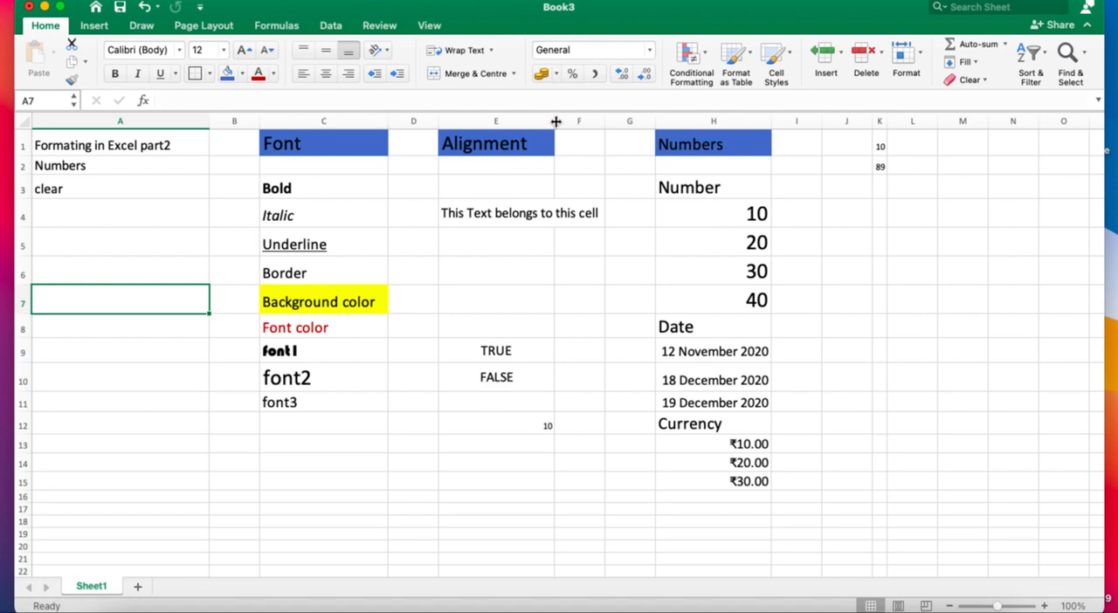
# Widen column E until the text in E4 fits, and enlarge row 9 and auto-fit its height again.
pyautogui.moveTo(556, 121); pyautogui.dragTo(555, 122)
pyautogui.moveTo(550, 121); pyautogui.dragTo(604, 127)
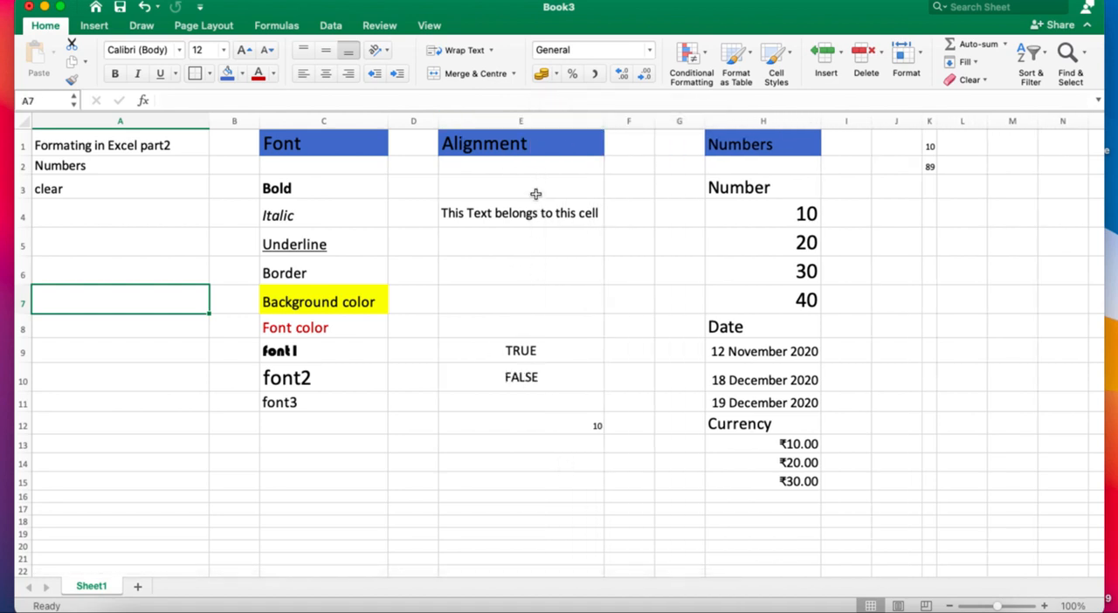
pyautogui.moveTo(605, 123)
pyautogui.mouseDown()
pyautogui.moveTo(559, 123)
pyautogui.moveTo(605, 126)
pyautogui.mouseUp()
pyautogui.moveTo(27, 362); pyautogui.dragTo(24, 398)
pyautogui.doubleClick(24, 399)
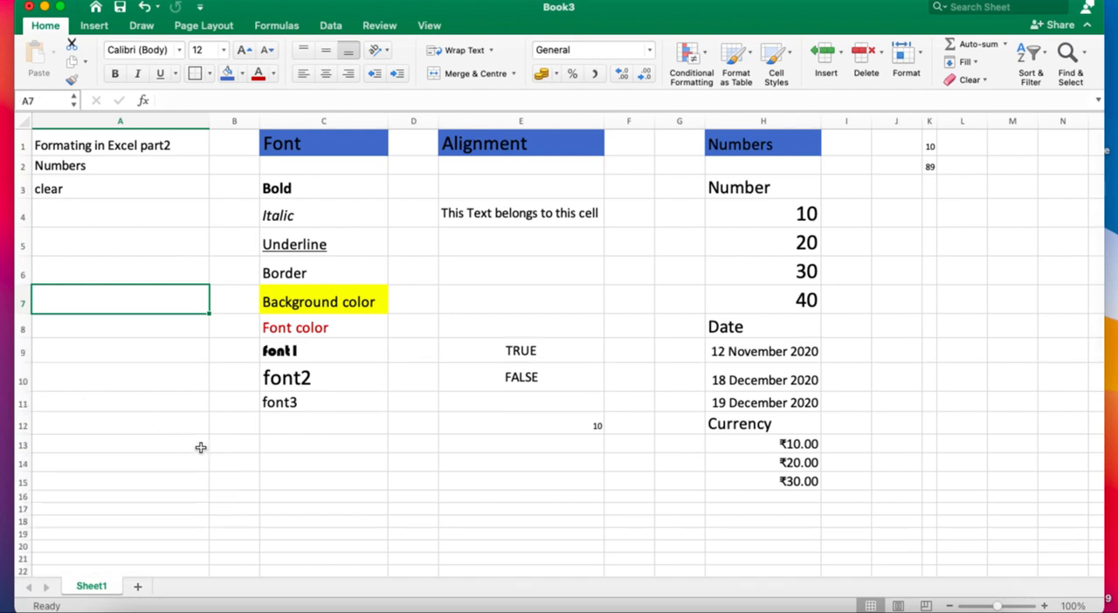